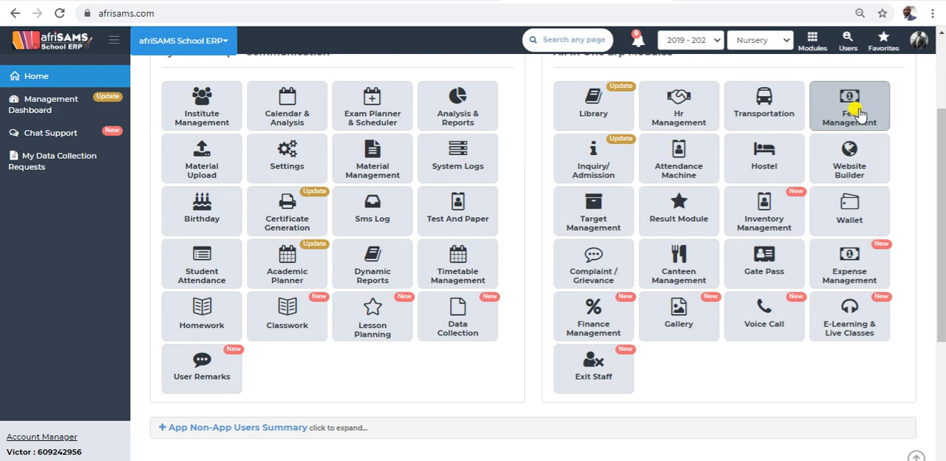
# Open the company master from the Fee Management master setup and start creating a new company.
pyautogui.click(857, 111)
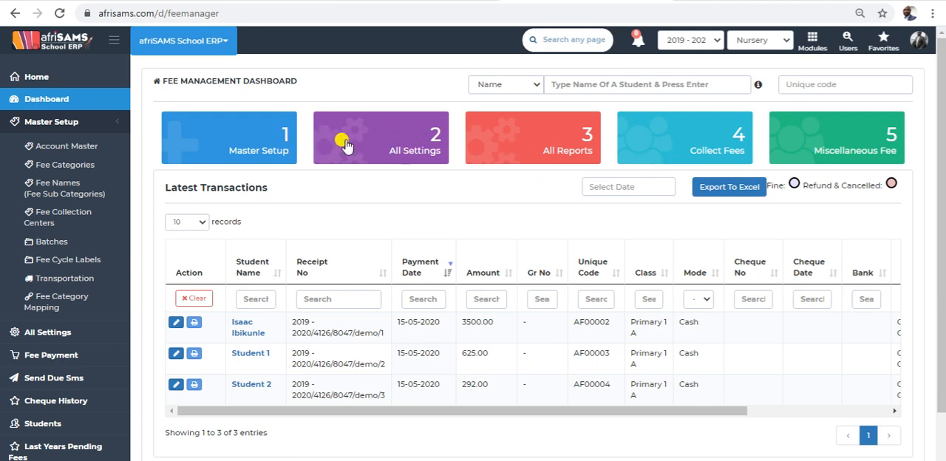
pyautogui.click(241, 136)
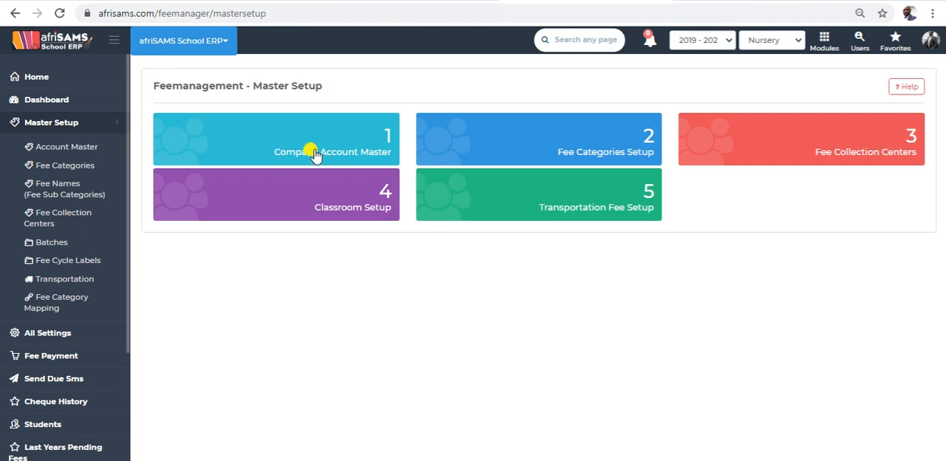
pyautogui.click(316, 153)
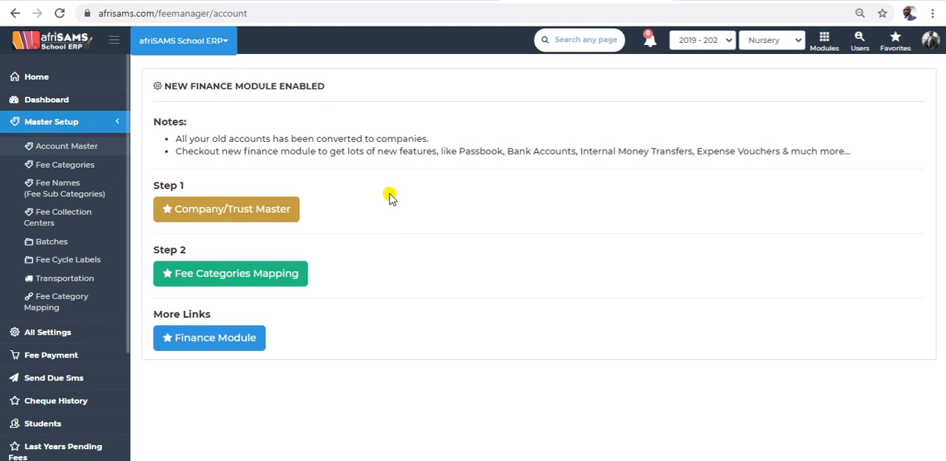
pyautogui.click(214, 213)
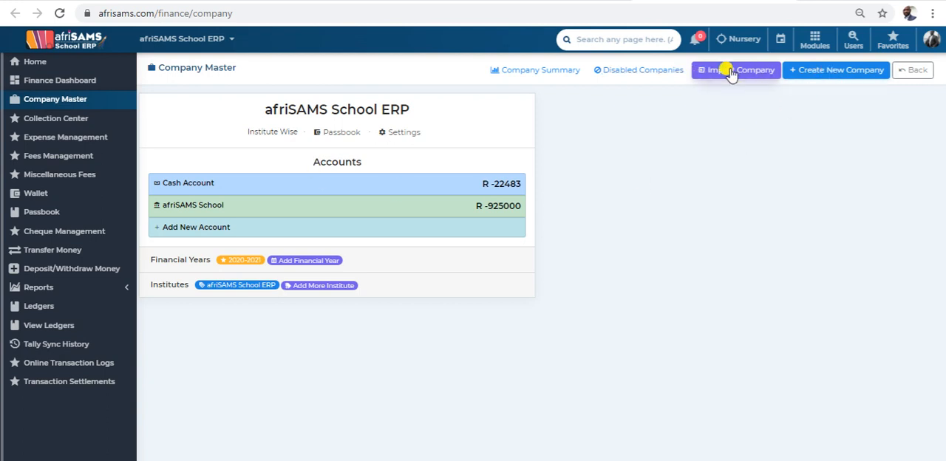
pyautogui.click(829, 71)
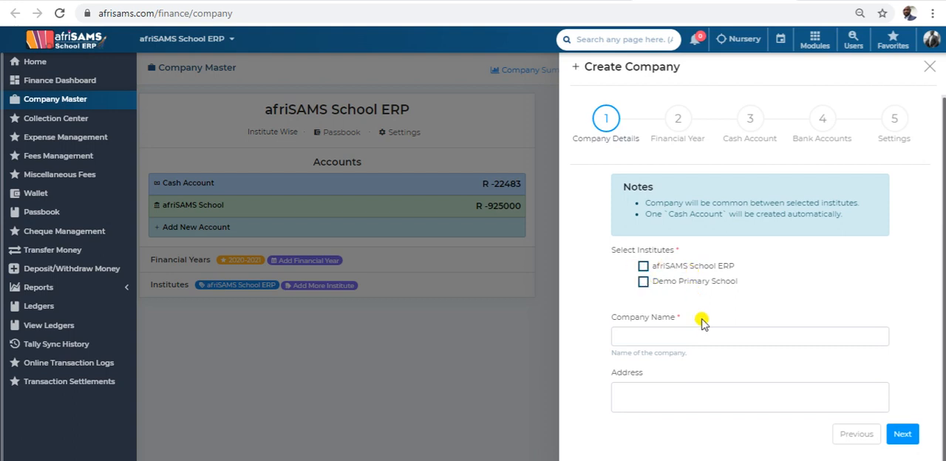
# Select only Demo Primary School as the institute for the new company.
pyautogui.click(643, 266)
pyautogui.click(643, 281)
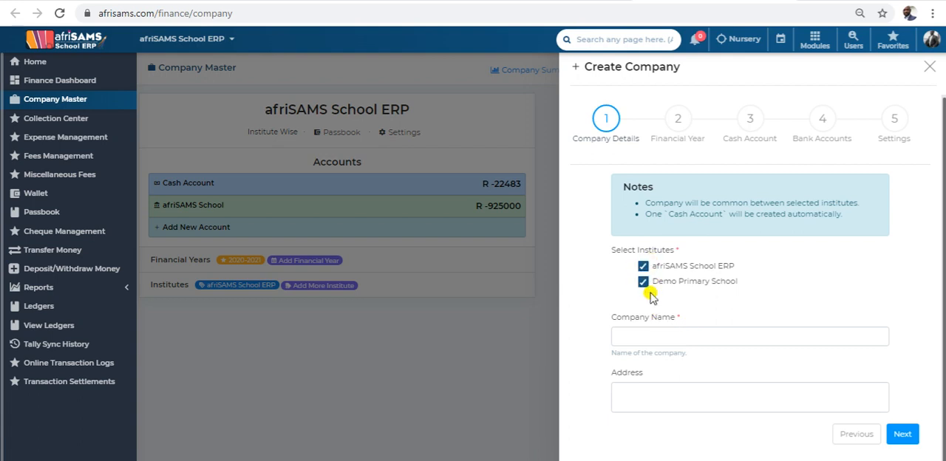
pyautogui.click(644, 285)
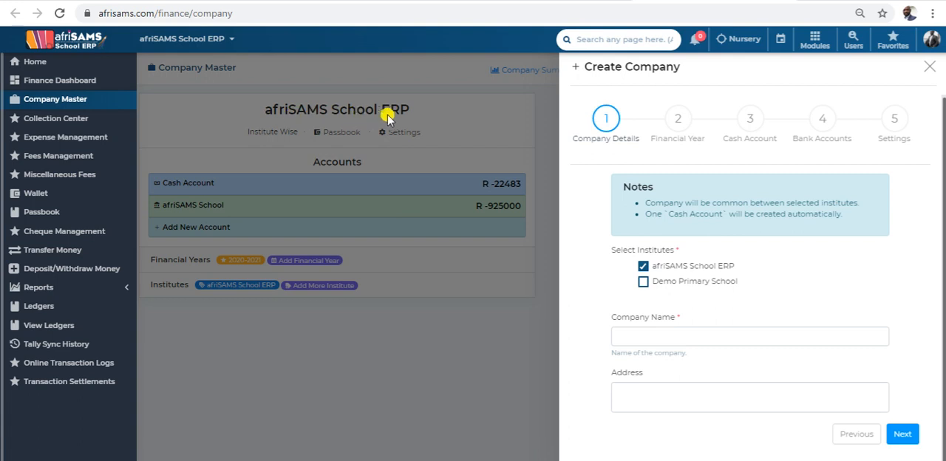
pyautogui.click(643, 266)
pyautogui.click(643, 282)
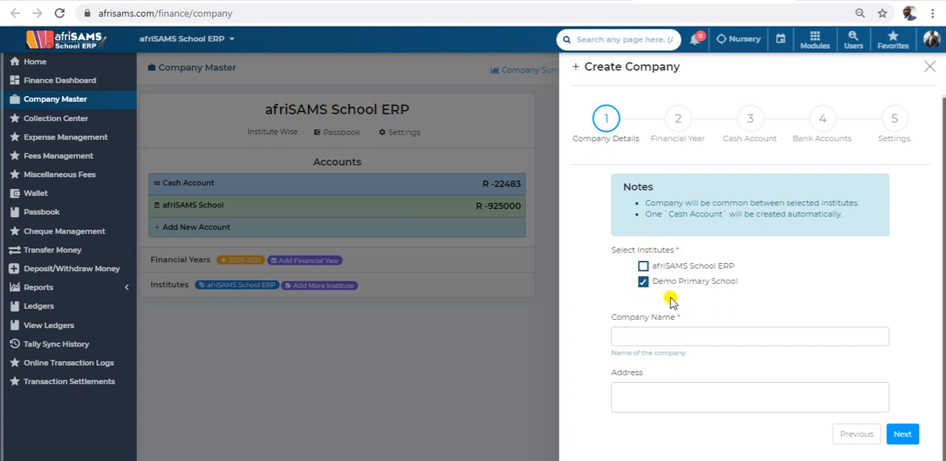
# Name the company "Demo School", enter "My School Address" as its address, and continue to the financial year.
pyautogui.click(656, 332)
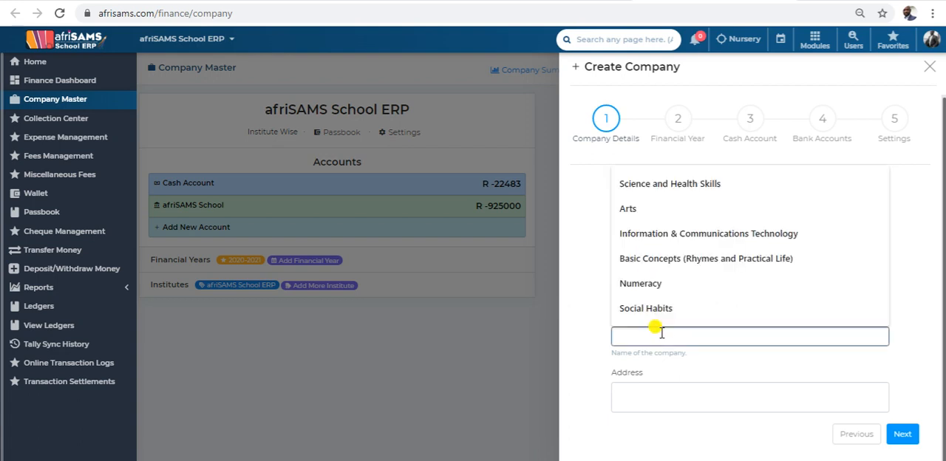
pyautogui.write('D')
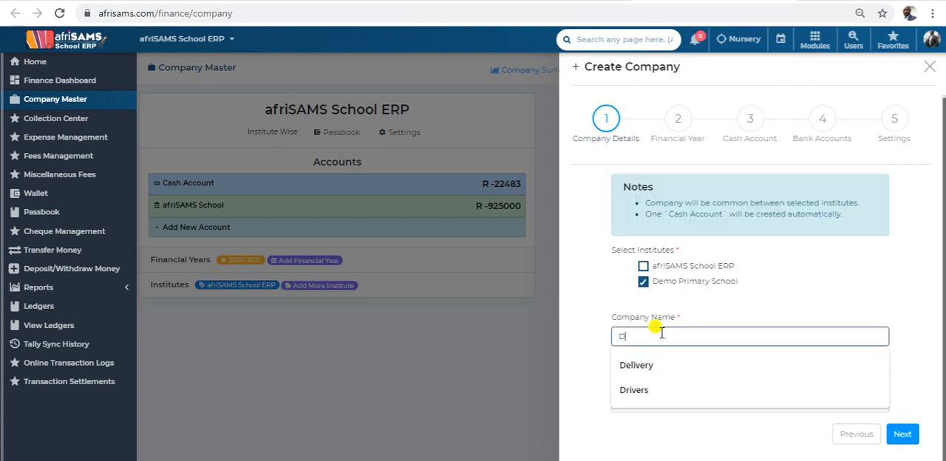
pyautogui.write('emo ')
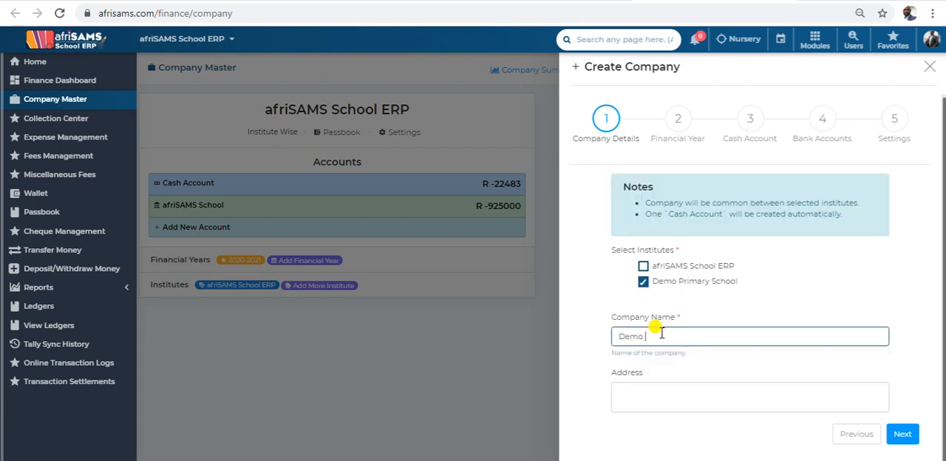
pyautogui.write('School')
pyautogui.click(678, 398)
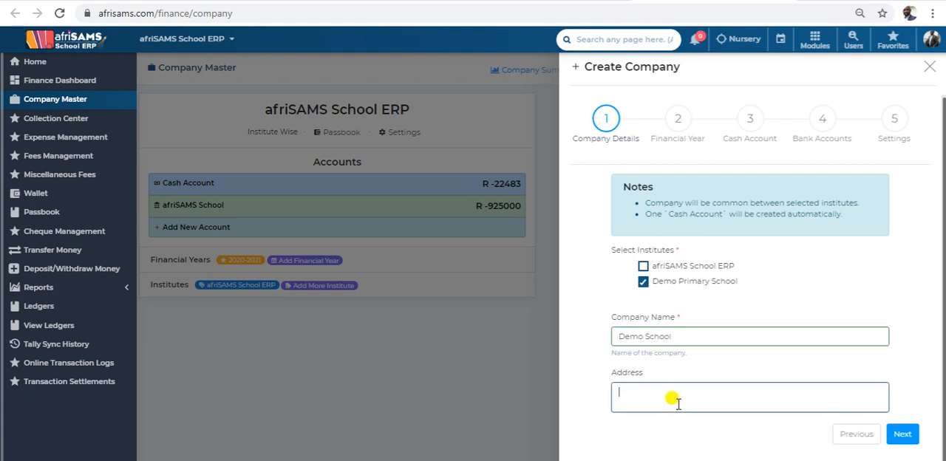
pyautogui.write('My School A')
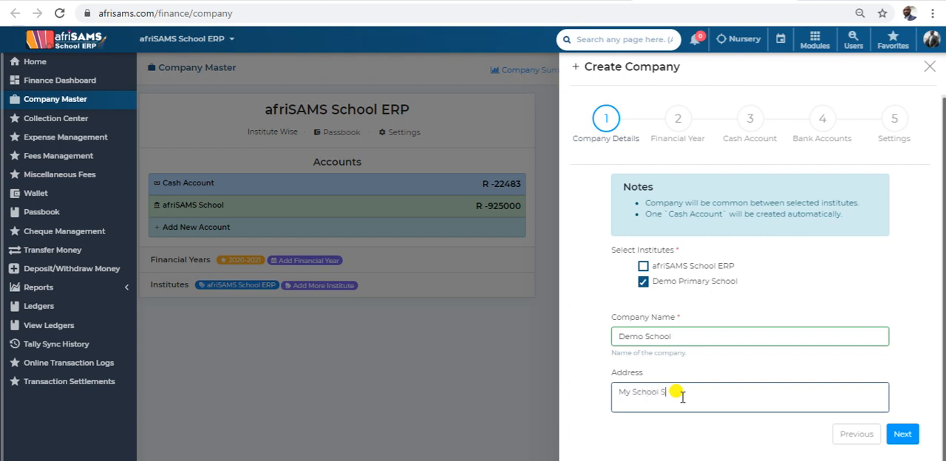
pyautogui.write('dress')
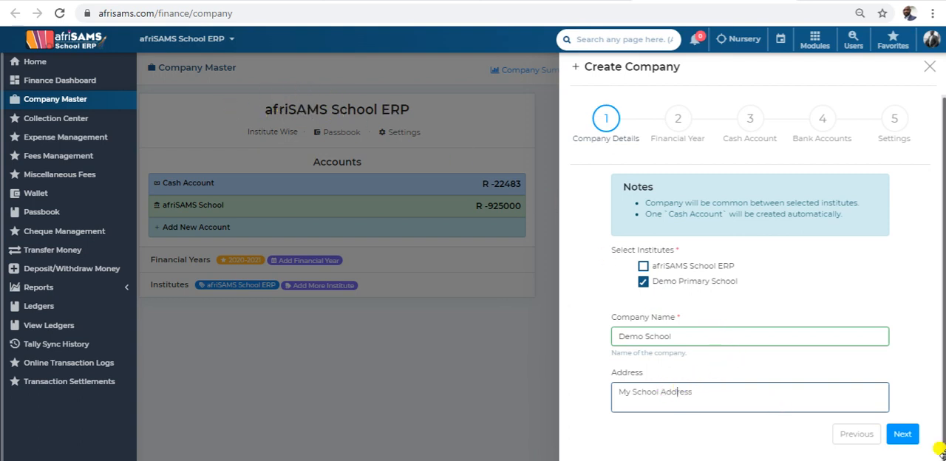
pyautogui.click(902, 434)
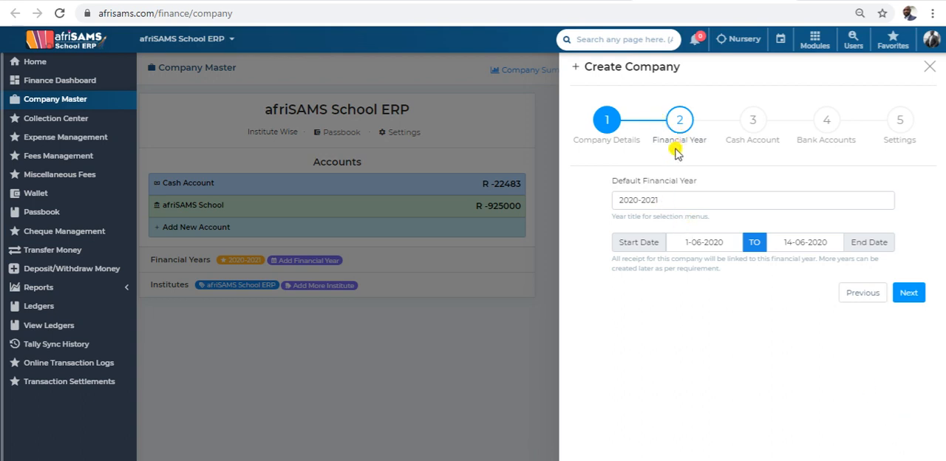
# Edit the company's default financial year title and continue to the cash account settings.
pyautogui.click(663, 200)
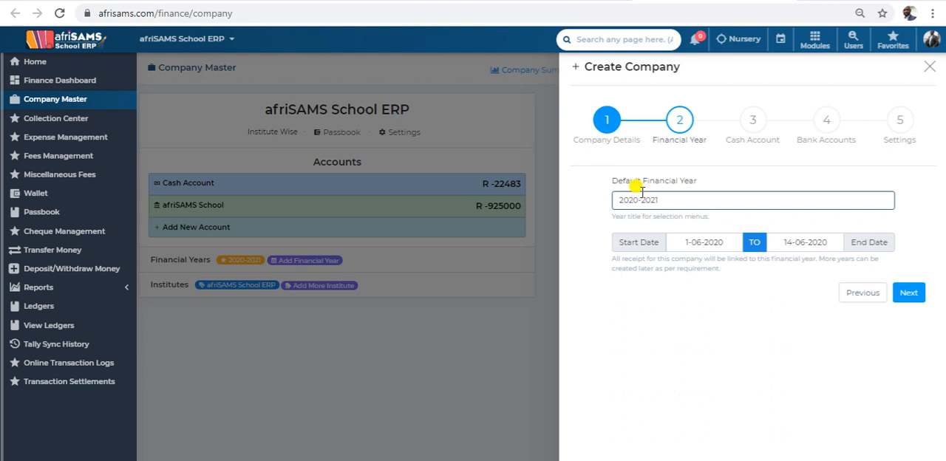
pyautogui.press('BackSpace')
pyautogui.press('BackSpace')
pyautogui.click(908, 293)
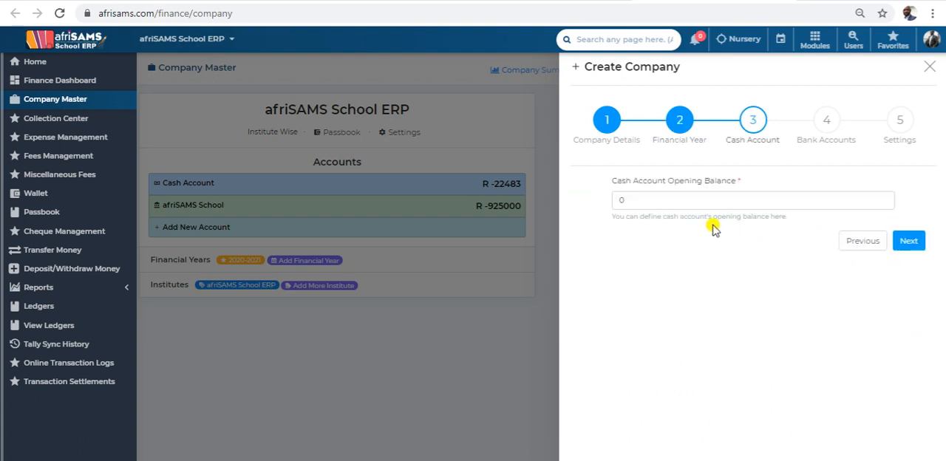
# Set the cash account opening balance to 1000 and continue to the bank accounts.
pyautogui.click(662, 201)
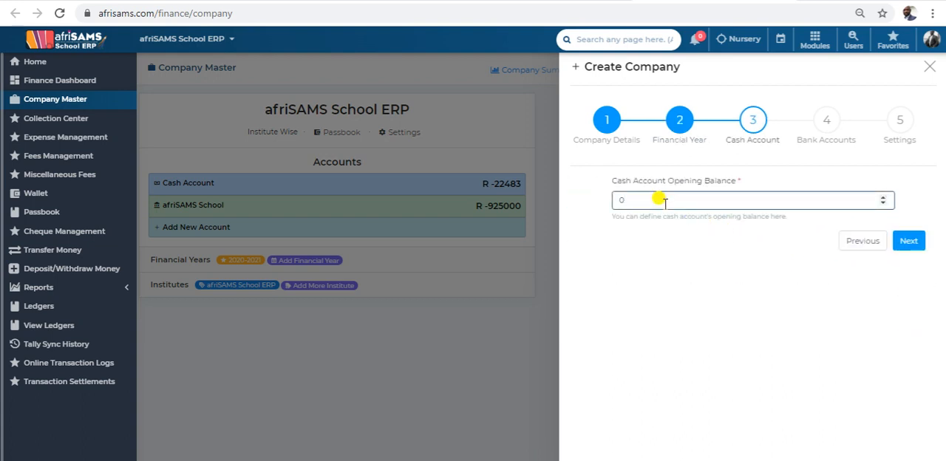
pyautogui.press('BackSpace')
pyautogui.write('1000')
pyautogui.click(917, 247)
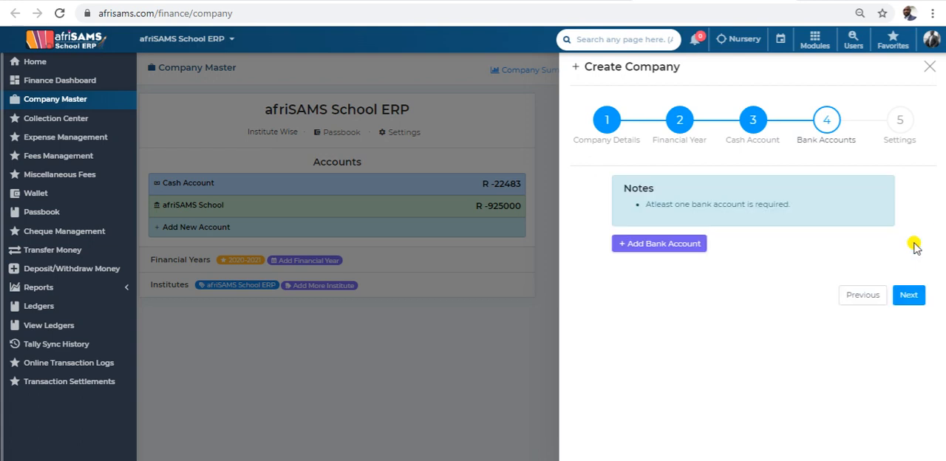
# Start a new bank account named "Demo School" with an opening balance of 1000.
pyautogui.click(683, 244)
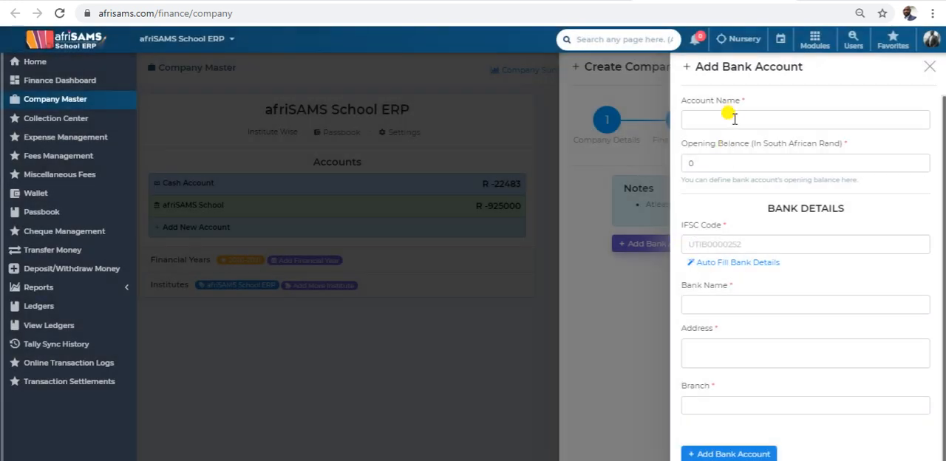
pyautogui.click(730, 117)
pyautogui.write('Demo')
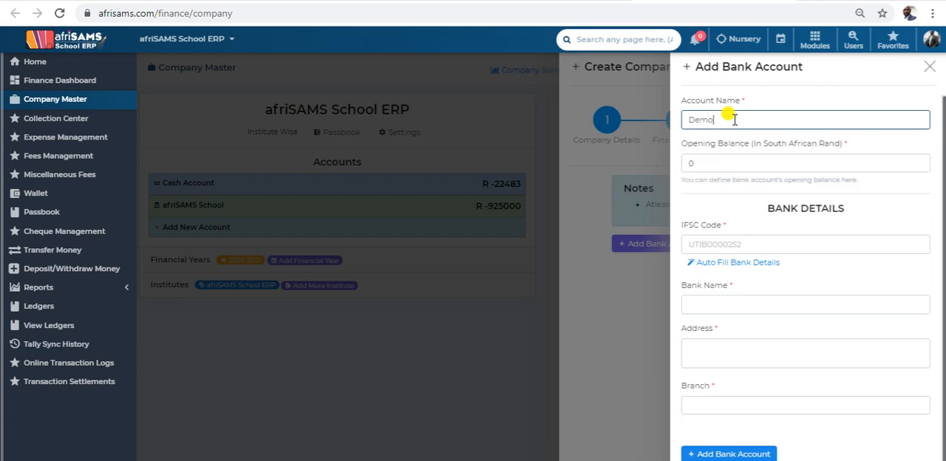
pyautogui.write(' School')
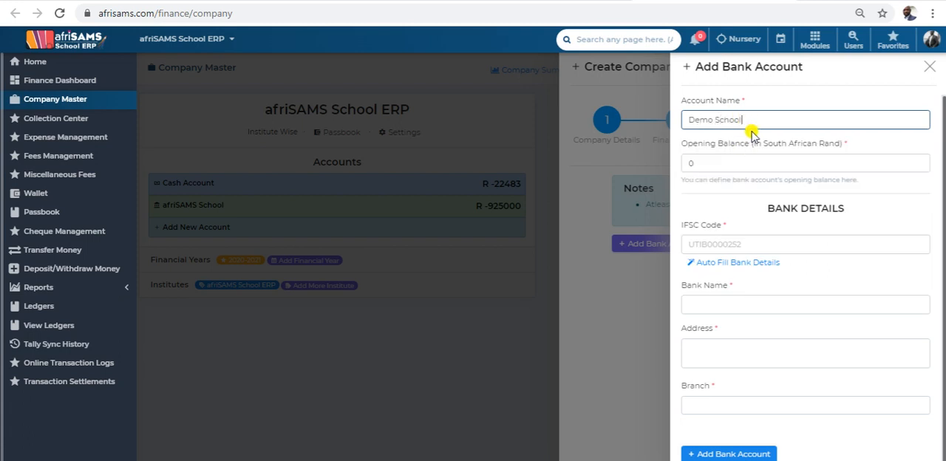
pyautogui.click(721, 162)
pyautogui.write('1000')
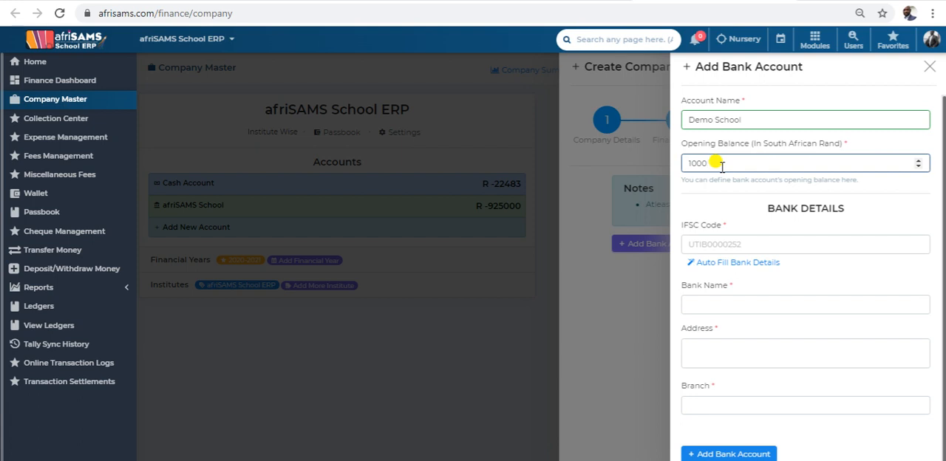
pyautogui.click(759, 248)
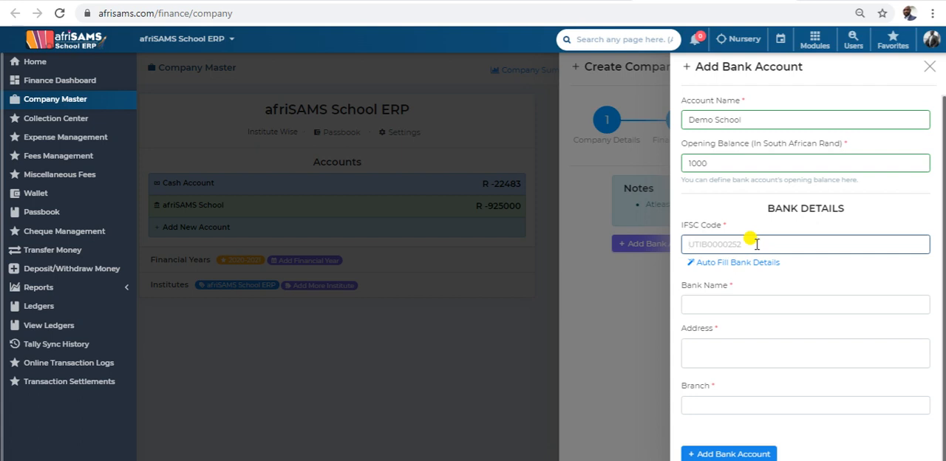
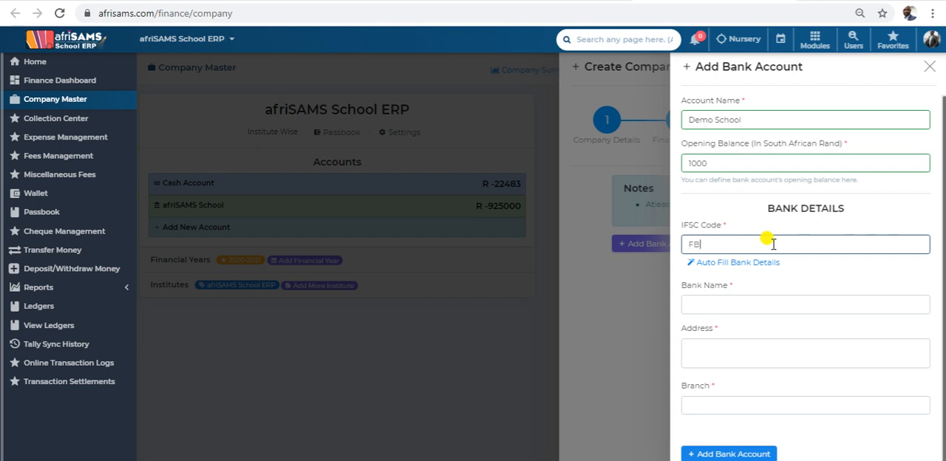
pyautogui.click(736, 303)
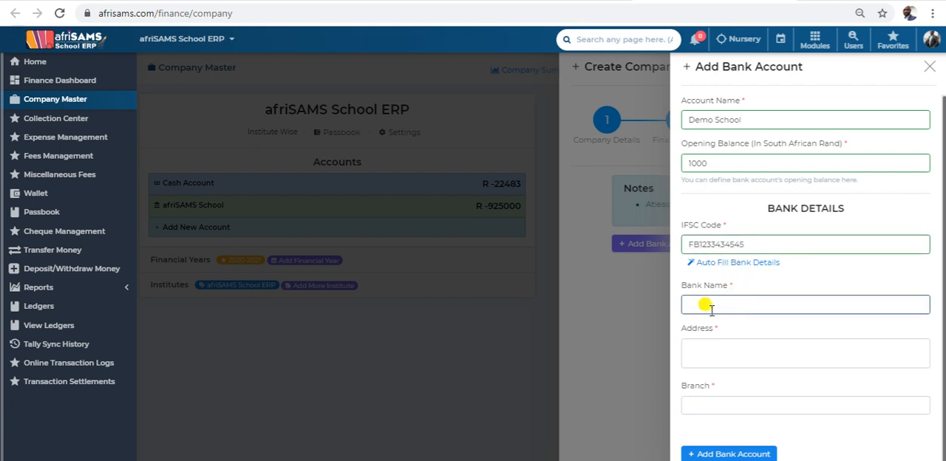
pyautogui.write('ABSA')
pyautogui.moveTo(728, 307); pyautogui.dragTo(634, 307)
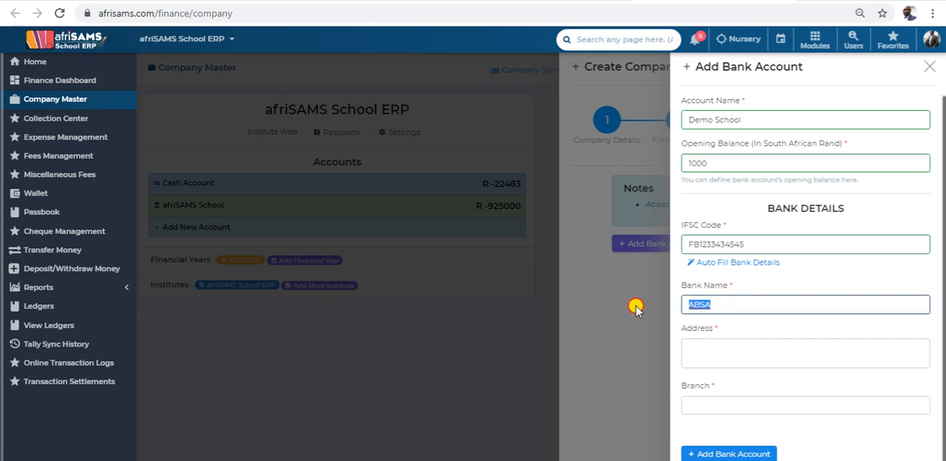
pyautogui.write('STANDAR')
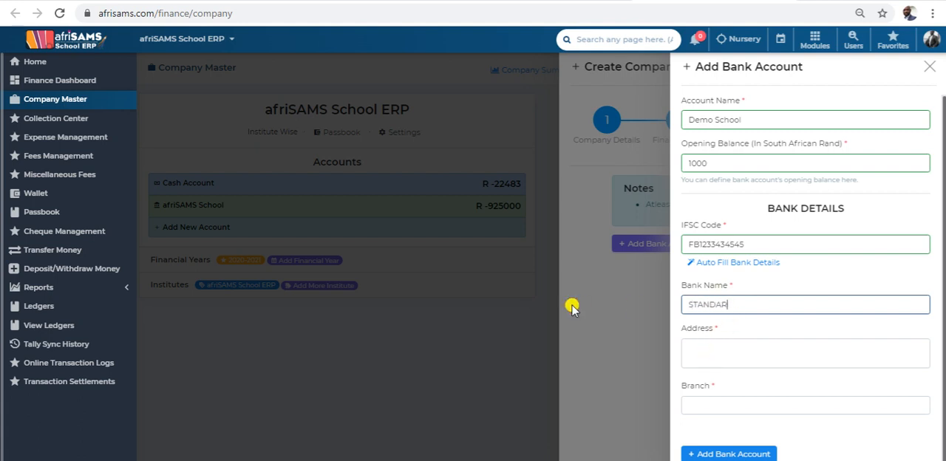
pyautogui.write('D BANK')
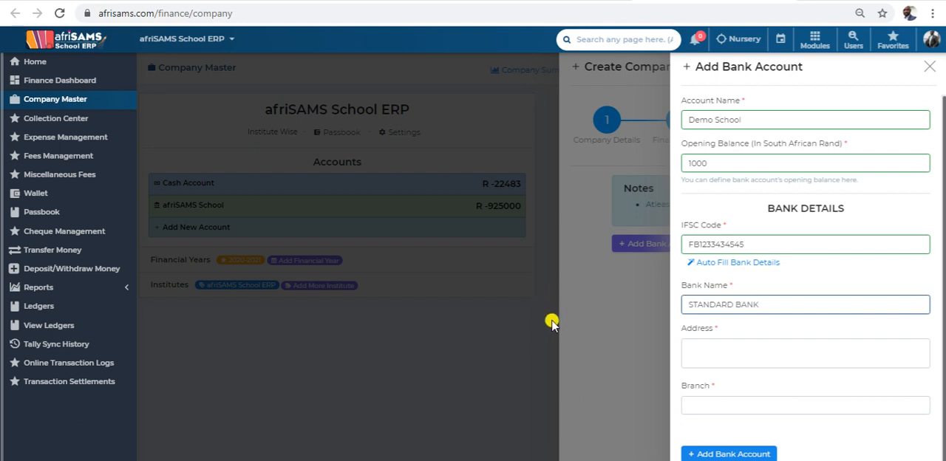
# Enter Pretoria as the bank address and Pretoria CBD as the branch, and add the bank account to the company.
pyautogui.click(701, 349)
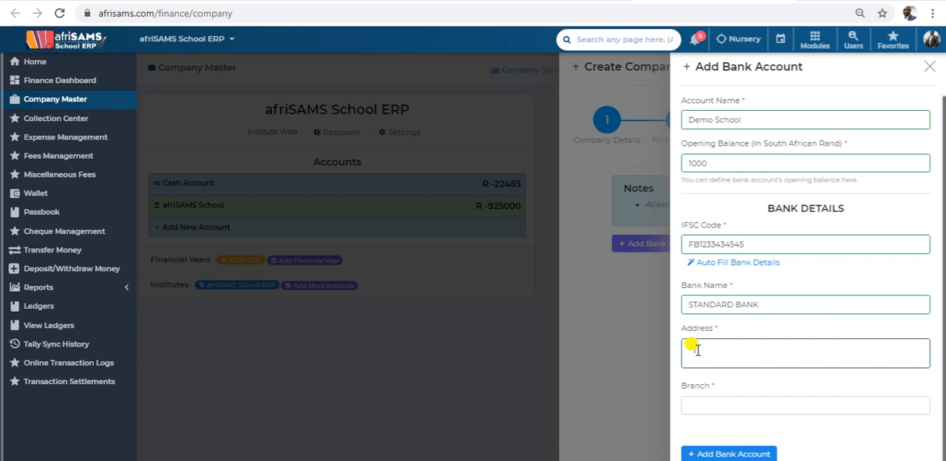
pyautogui.write('Pretoria')
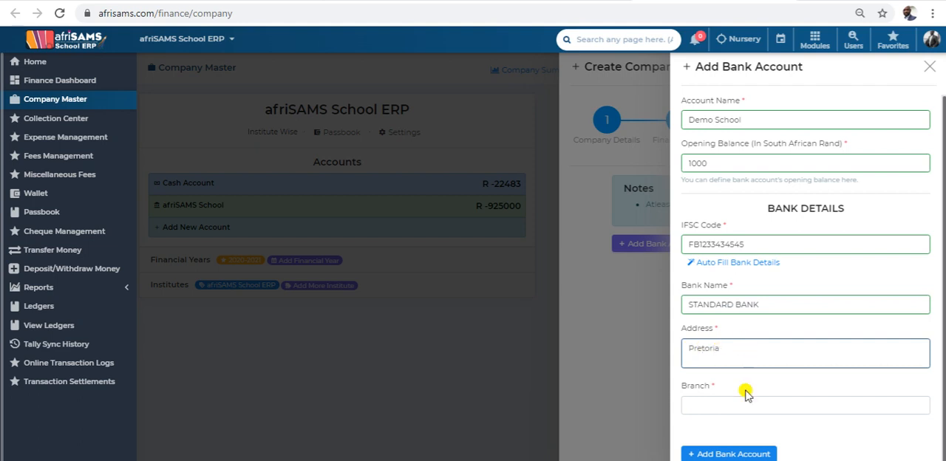
pyautogui.click(751, 404)
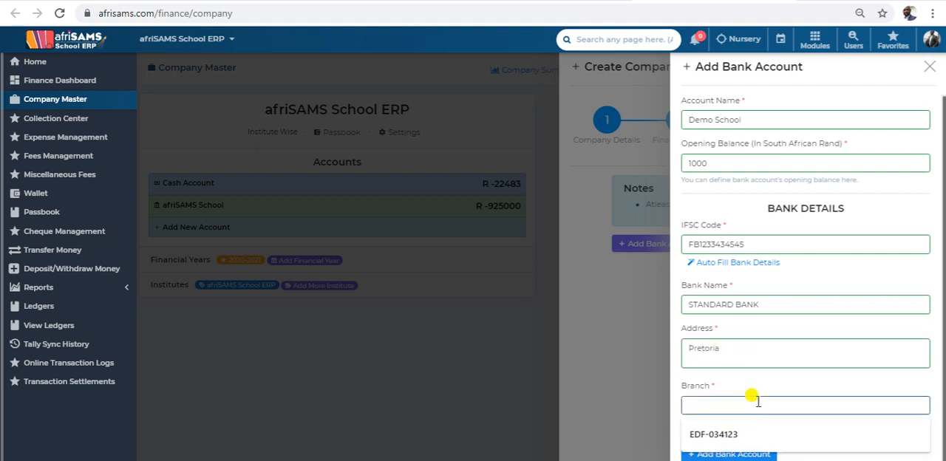
pyautogui.write('Sunn')
pyautogui.press('BackSpace')
pyautogui.press('BackSpace')
pyautogui.press('BackSpace')
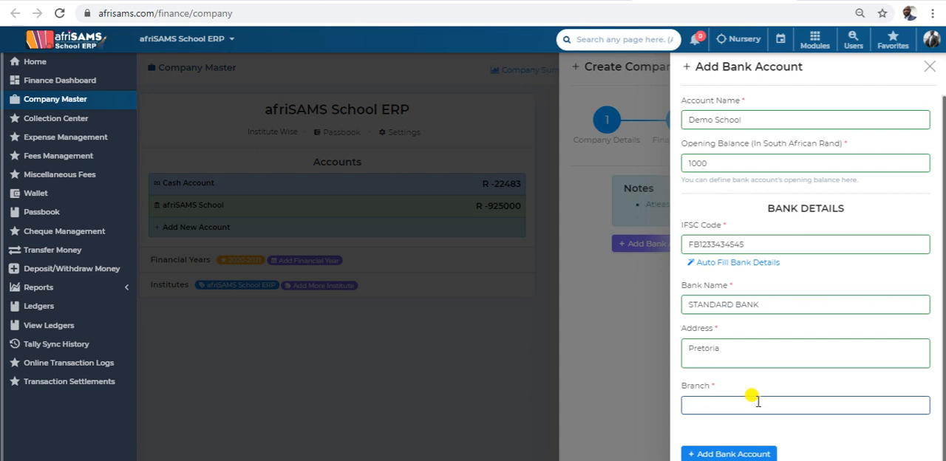
pyautogui.write('Pretoria CBD')
pyautogui.scroll(-1, 757, 400)
pyautogui.click(733, 449)
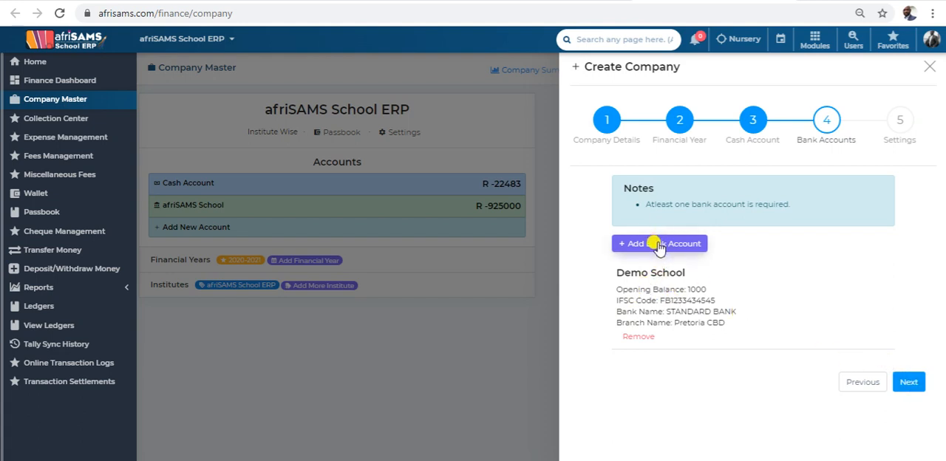
# Continue to the company settings and set receipt number generation to Institute Wise.
pyautogui.click(909, 383)
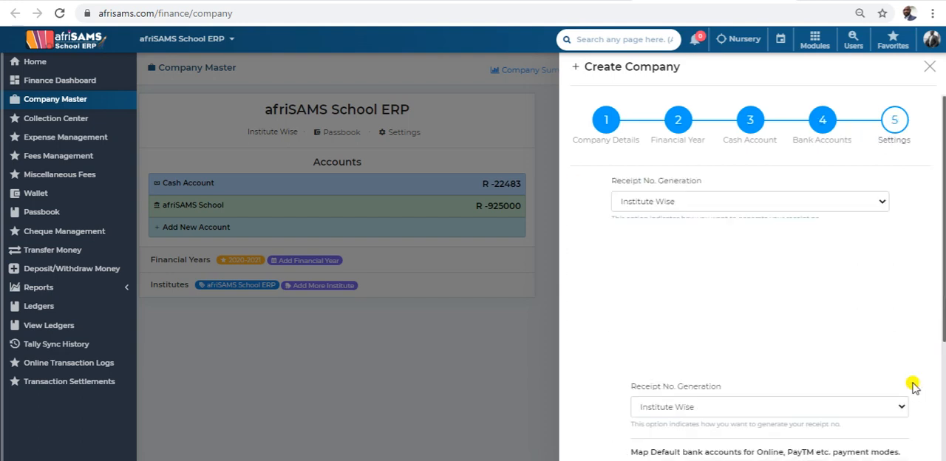
pyautogui.click(710, 207)
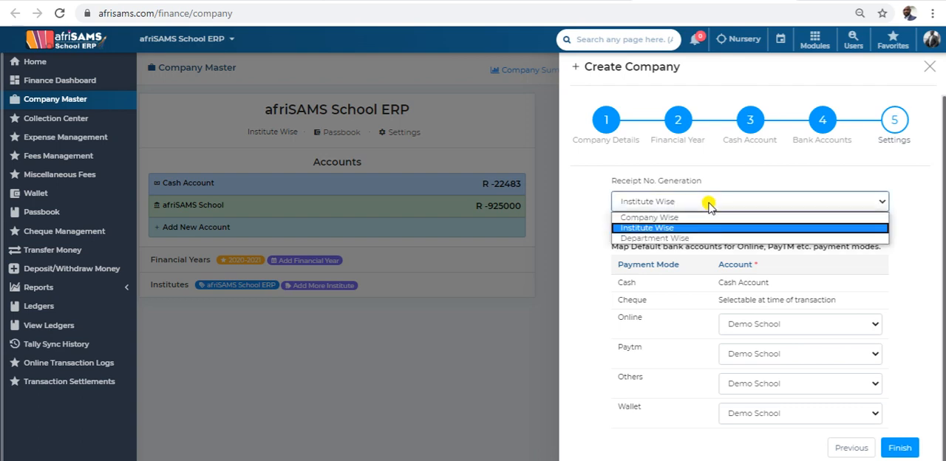
pyautogui.click(665, 230)
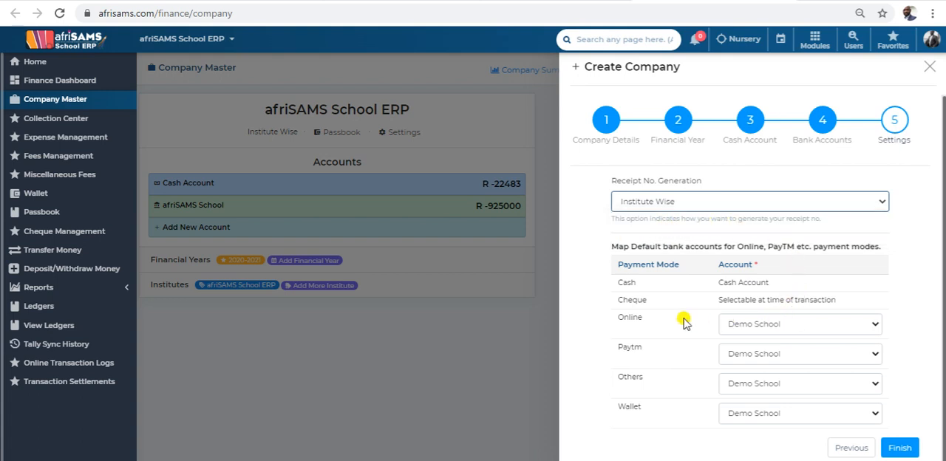
# Review the default accounts for the payment modes, keep Demo School for Others, and finish creating the company.
pyautogui.scroll(-1, 662, 284)
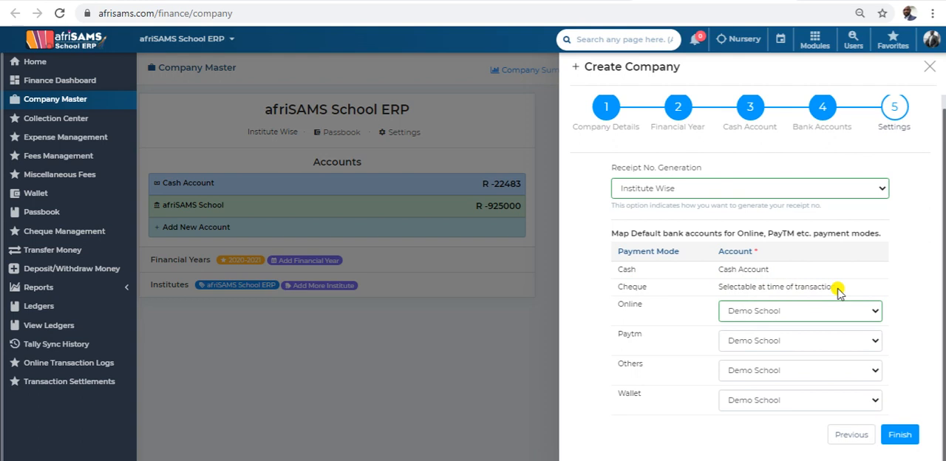
pyautogui.moveTo(838, 287); pyautogui.dragTo(711, 294)
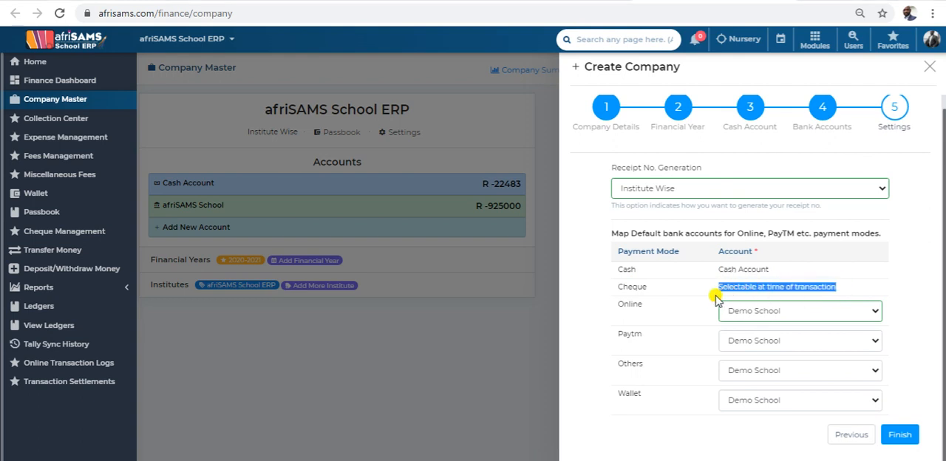
pyautogui.click(849, 290)
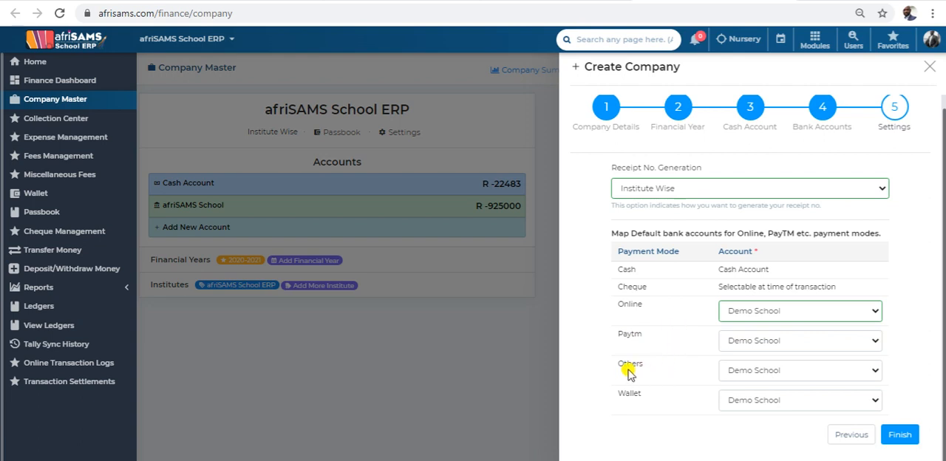
pyautogui.click(777, 372)
pyautogui.click(776, 365)
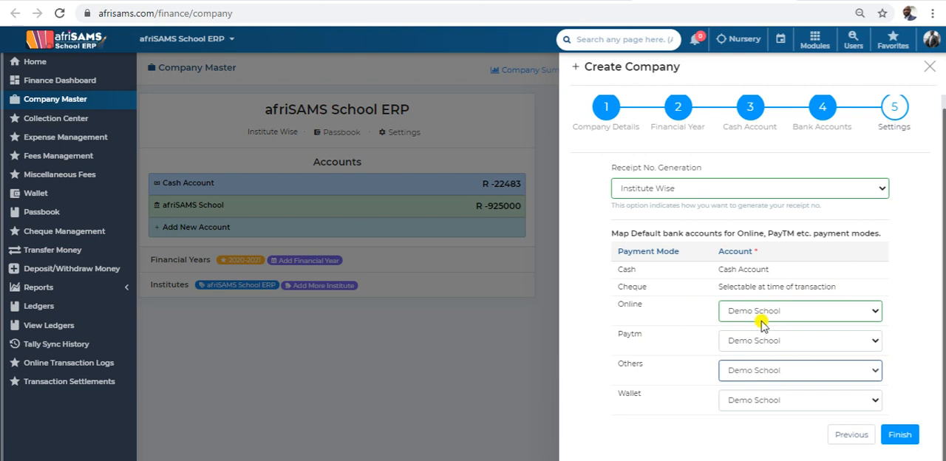
pyautogui.click(899, 435)
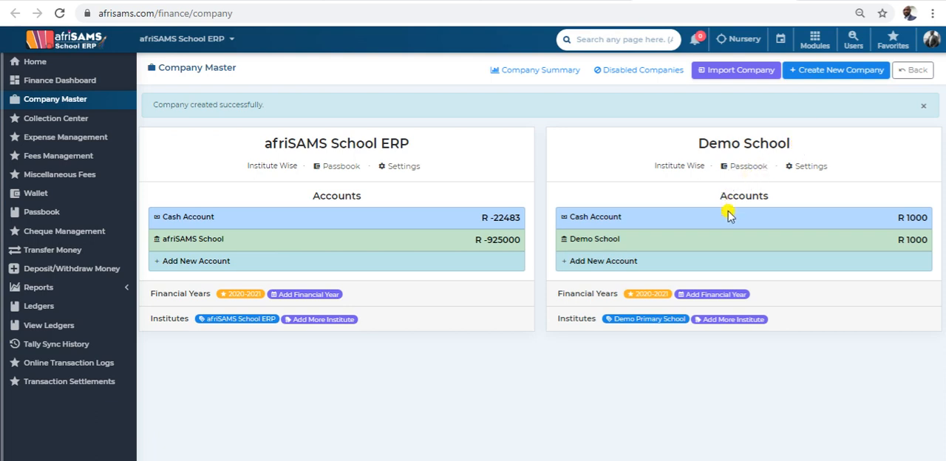
# Start a new fee collection center and name it "Collection Center D".
pyautogui.click(62, 122)
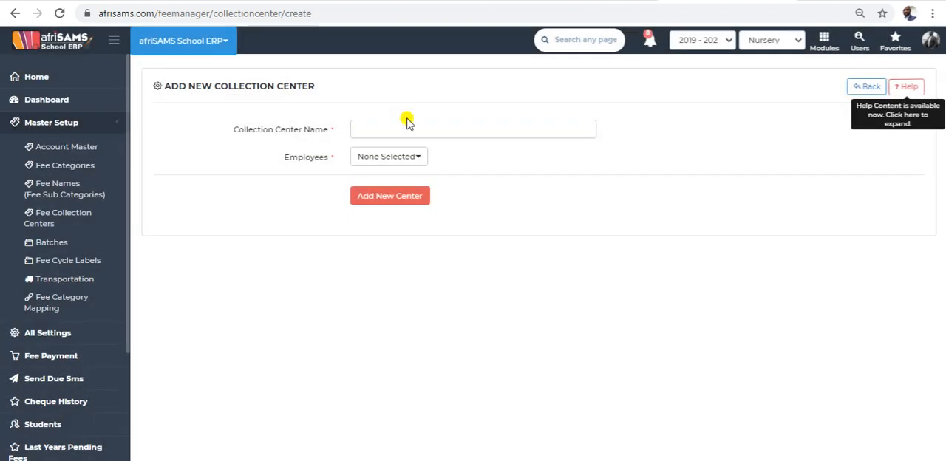
pyautogui.click(406, 126)
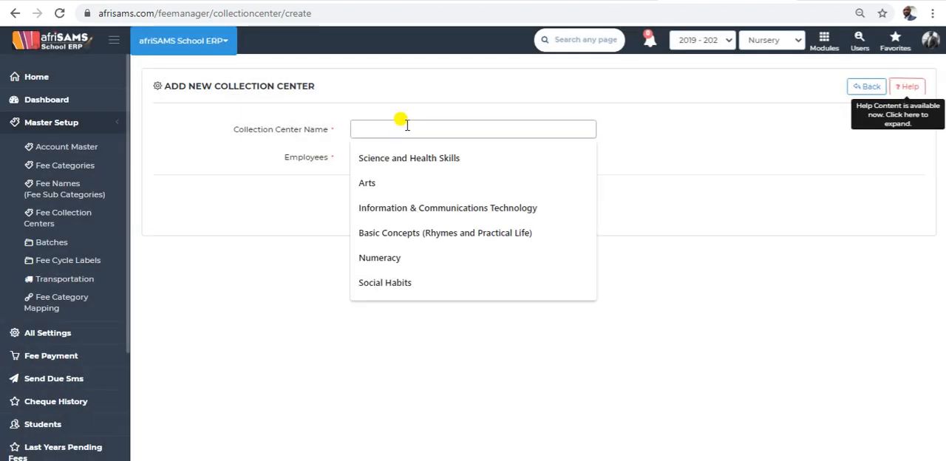
pyautogui.write('Collection Center A')
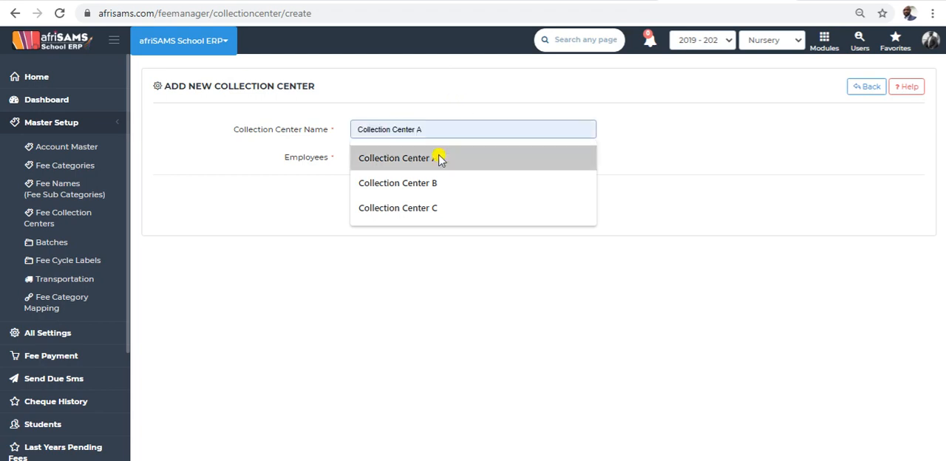
pyautogui.click(439, 156)
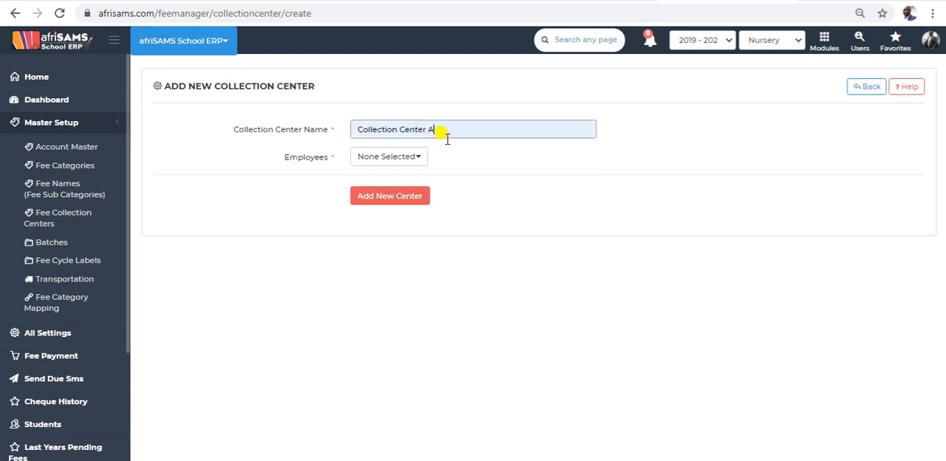
pyautogui.press('BackSpace')
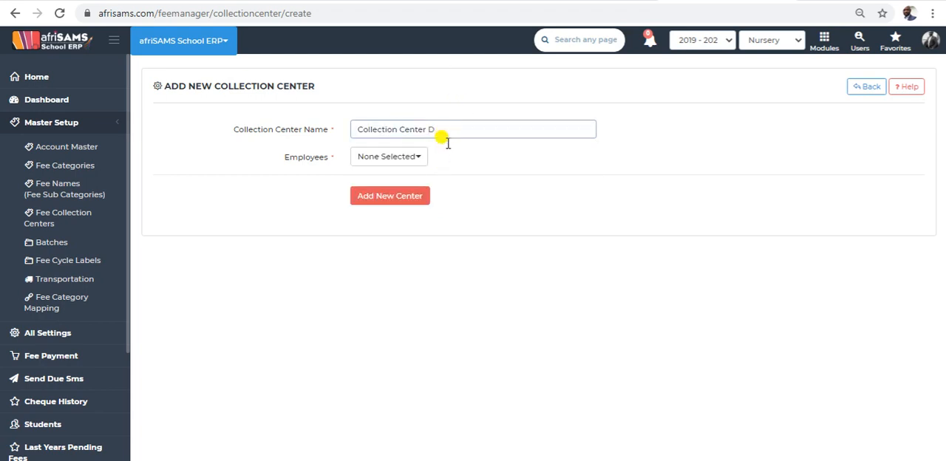
# Assign Demo Teacher 12 and Demo Teacher 13 as employees of the collection center and add the center.
pyautogui.click(399, 156)
pyautogui.moveTo(444, 201); pyautogui.dragTo(449, 264)
pyautogui.moveTo(389, 218); pyautogui.dragTo(383, 219)
pyautogui.click(362, 218)
pyautogui.click(363, 234)
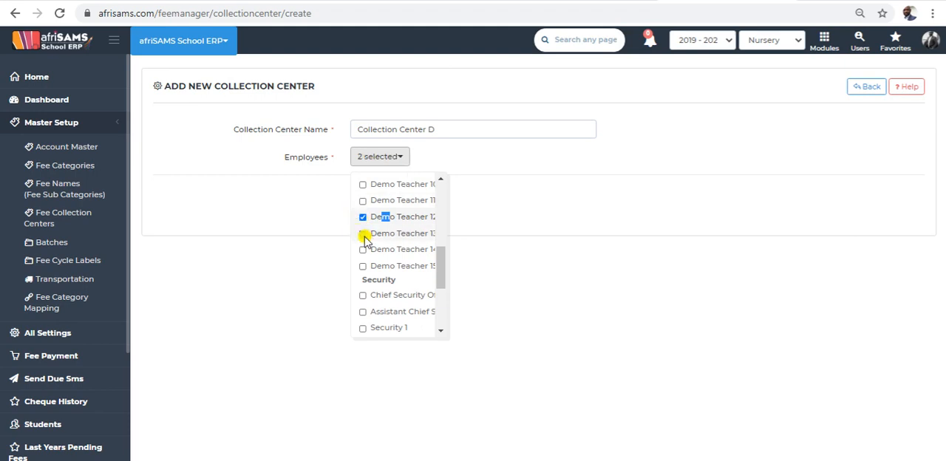
pyautogui.click(500, 253)
pyautogui.click(397, 203)
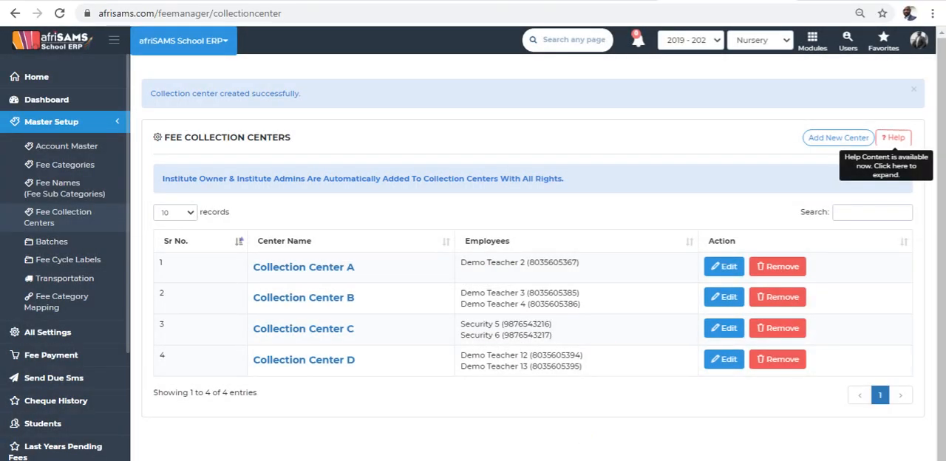
pyautogui.moveTo(382, 317); pyautogui.dragTo(249, 307)
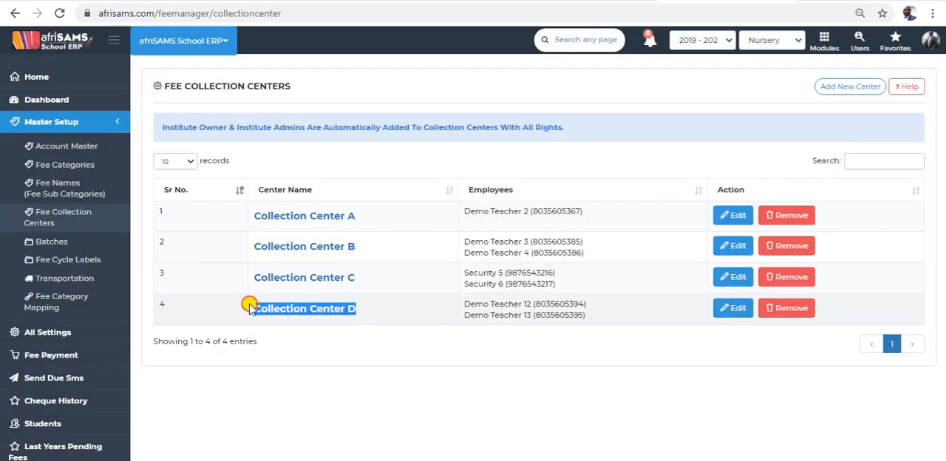
# Start a new fee category and name it "School Trip Fees".
pyautogui.click(63, 170)
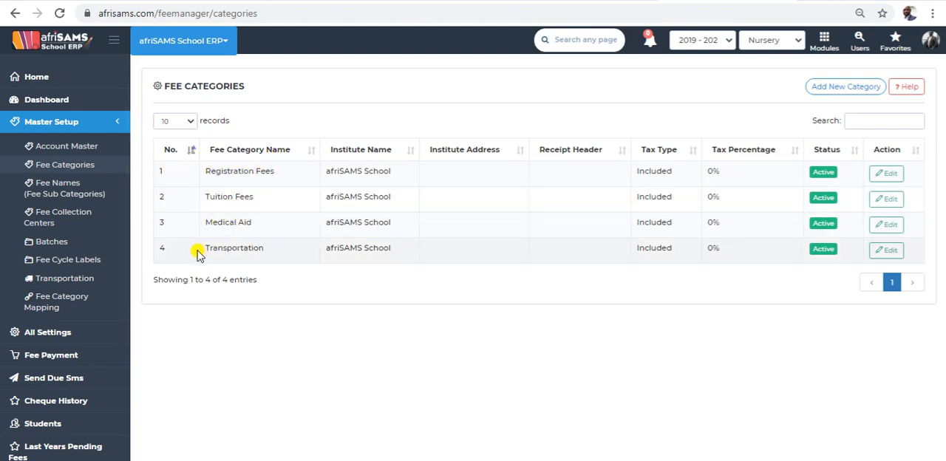
pyautogui.click(843, 90)
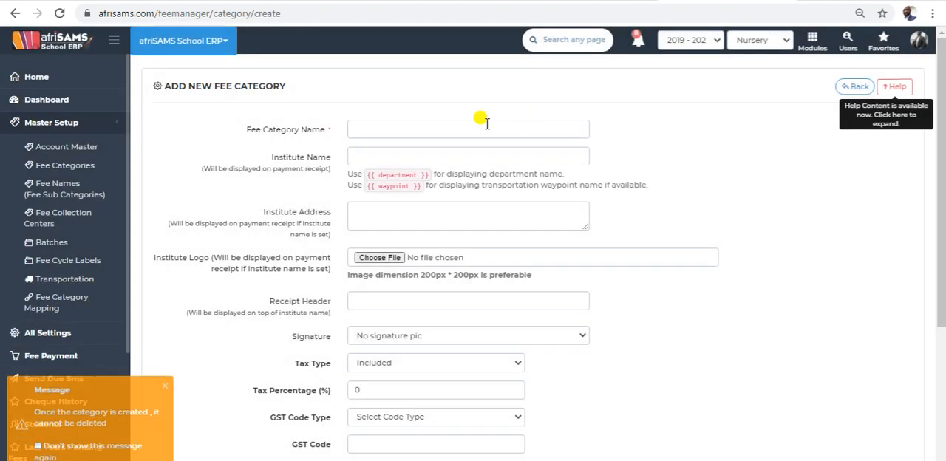
pyautogui.click(474, 128)
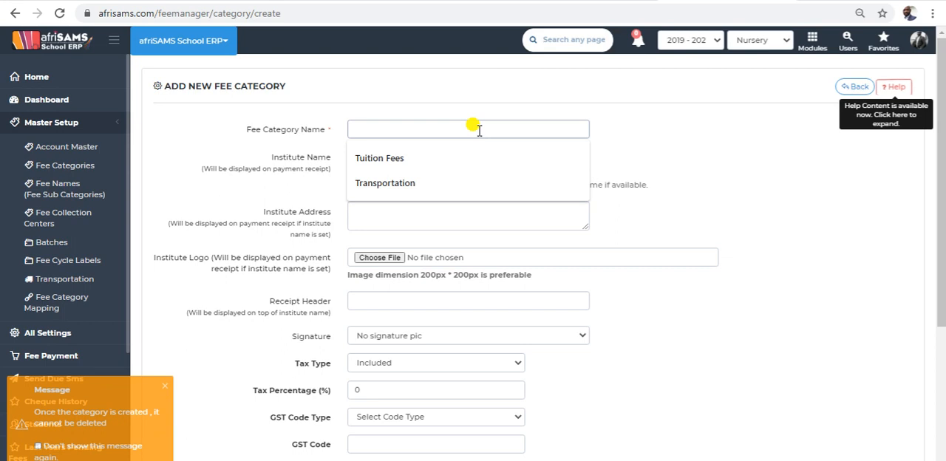
pyautogui.write('School Trip Fees')
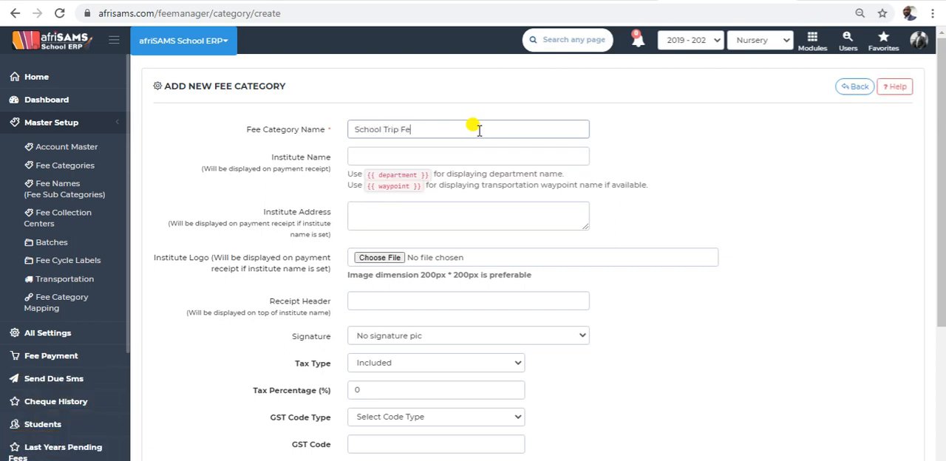
# Copy the {{ department }} placeholder from the hint into the fee category's institute name.
pyautogui.click(423, 158)
pyautogui.click(625, 164)
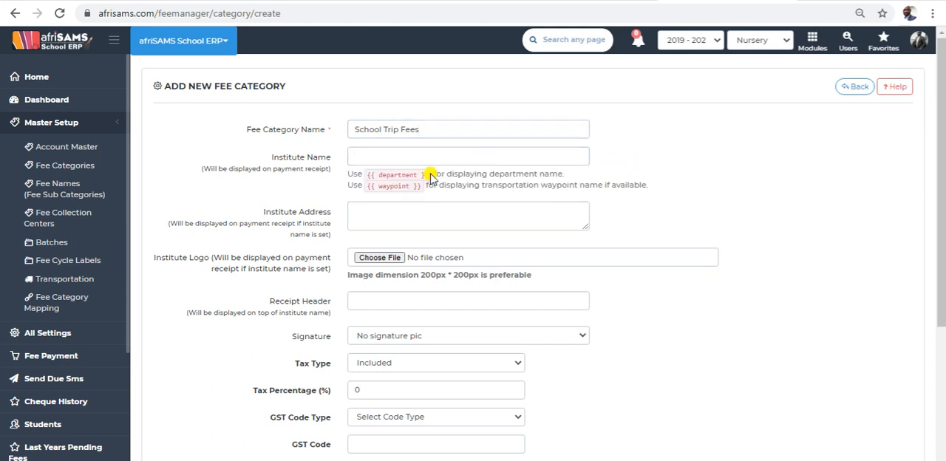
pyautogui.moveTo(433, 174); pyautogui.dragTo(366, 175)
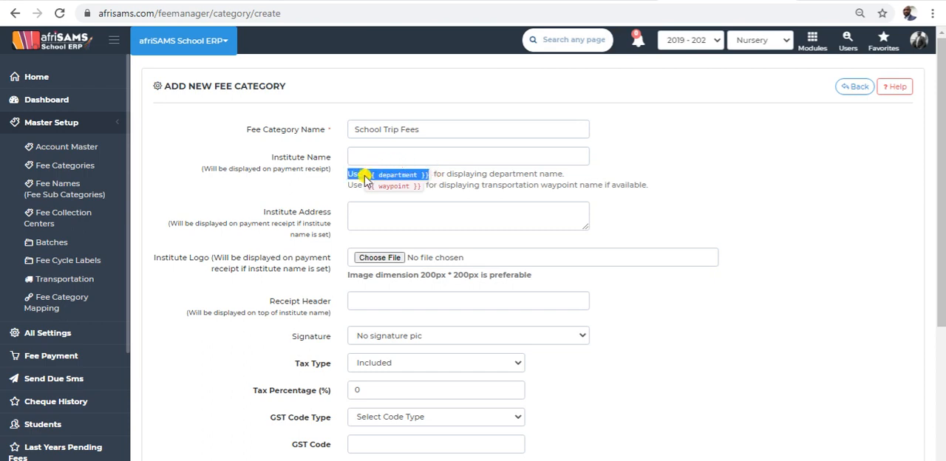
pyautogui.click(366, 179)
pyautogui.moveTo(413, 176)
pyautogui.mouseDown()
pyautogui.moveTo(433, 181)
pyautogui.moveTo(390, 176)
pyautogui.moveTo(409, 176)
pyautogui.mouseUp()
pyautogui.click(430, 177)
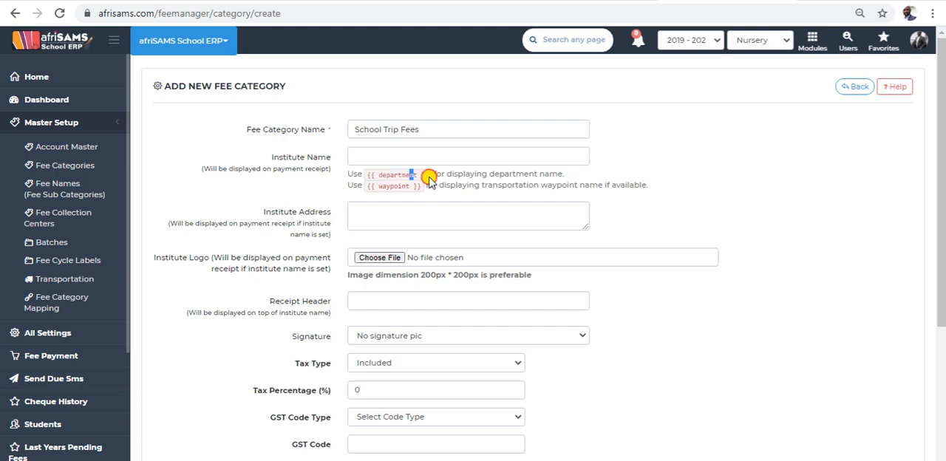
pyautogui.moveTo(429, 177); pyautogui.dragTo(361, 164)
pyautogui.hotkey('ctrl', 'c')
pyautogui.rightClick(370, 175)
pyautogui.click(396, 184)
pyautogui.click(394, 156)
pyautogui.hotkey('ctrl', 'v')
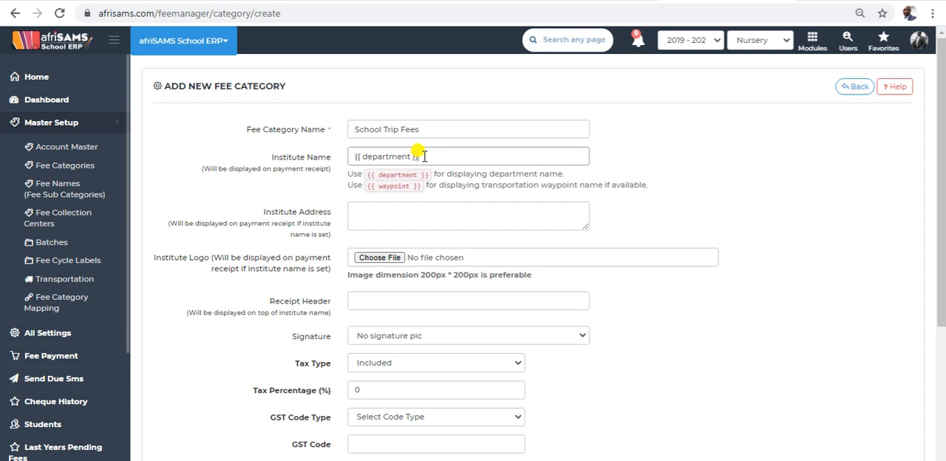
# Set the fee category's institute name to "Demo Schools" and its institute address to "Pretoria CBD".
pyautogui.moveTo(424, 156); pyautogui.dragTo(350, 157)
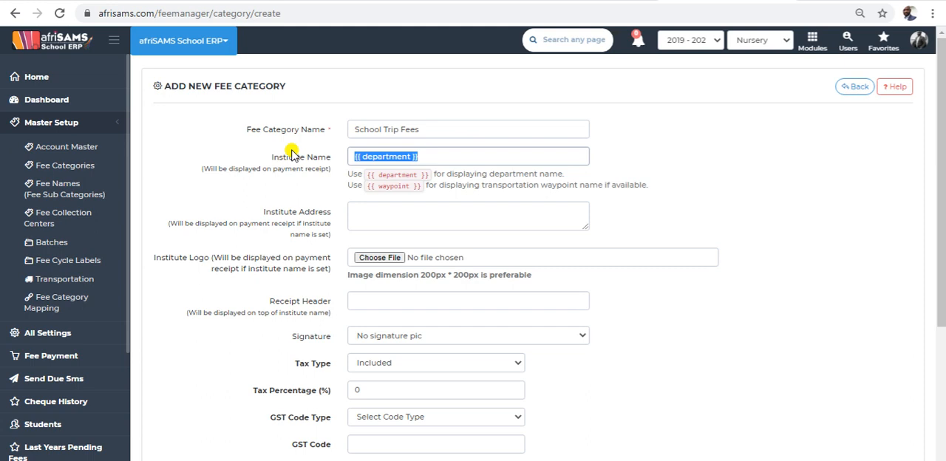
pyautogui.write('Demo Schools')
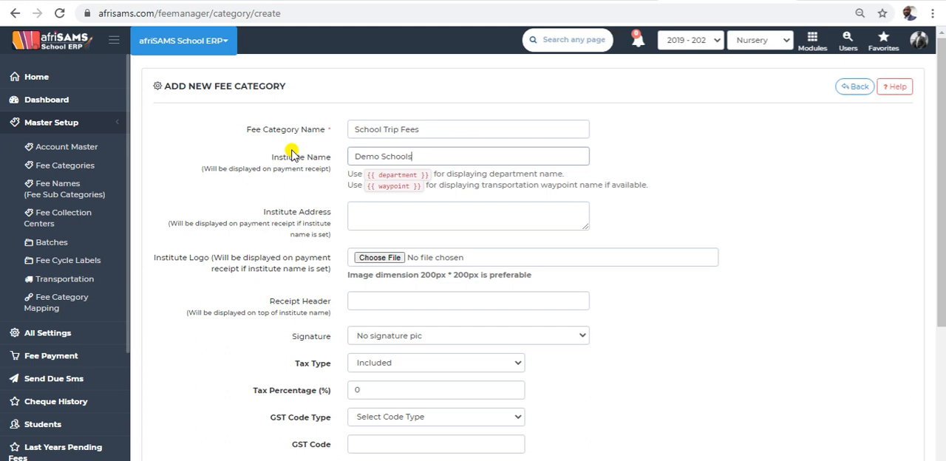
pyautogui.click(363, 213)
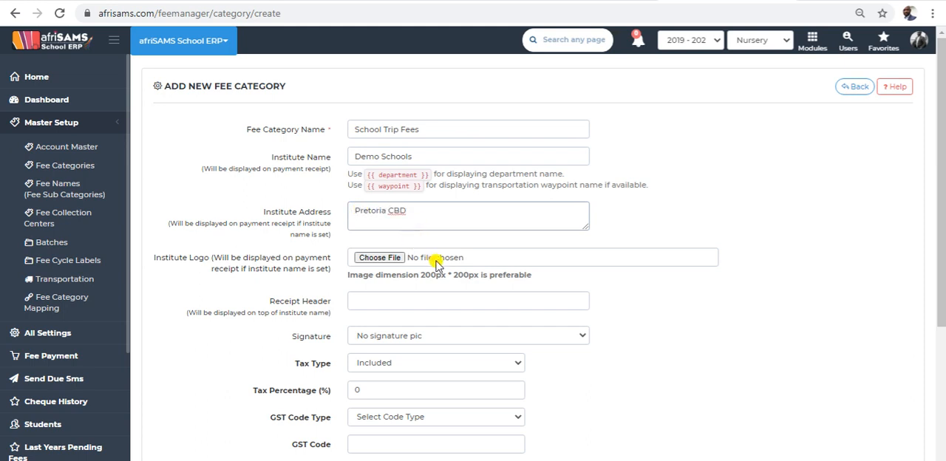
# Attach ic.png as the institute logo and enter "School Trip Fees Receipt" as the receipt header.
pyautogui.click(383, 258)
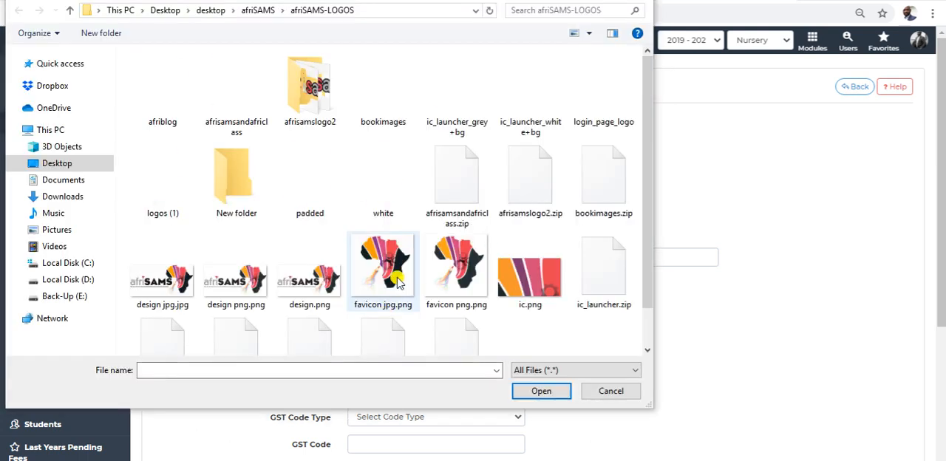
pyautogui.click(531, 278)
pyautogui.click(540, 389)
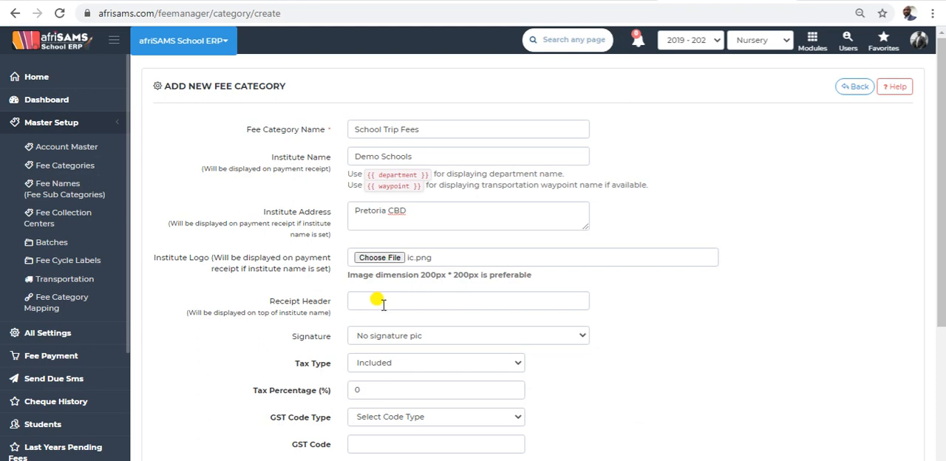
pyautogui.click(383, 303)
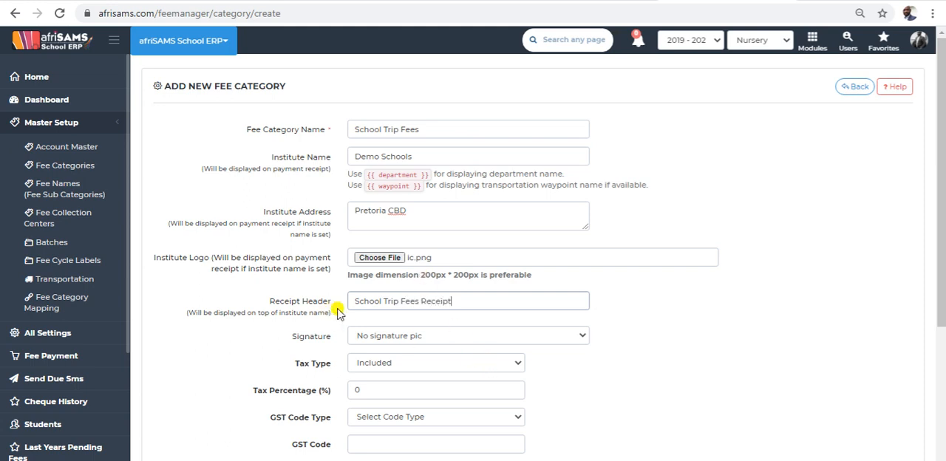
# Check the fee category's signature choices and keep No signature pic selected.
pyautogui.click(418, 337)
pyautogui.click(418, 347)
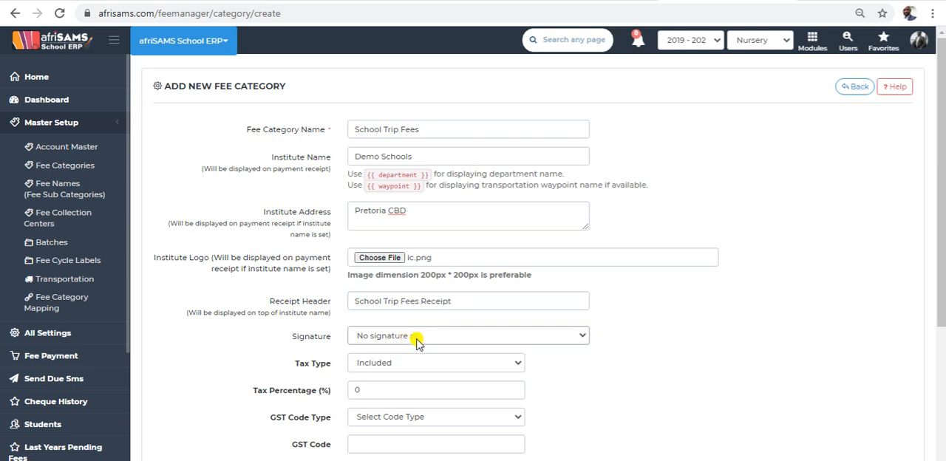
pyautogui.scroll(-1, 416, 339)
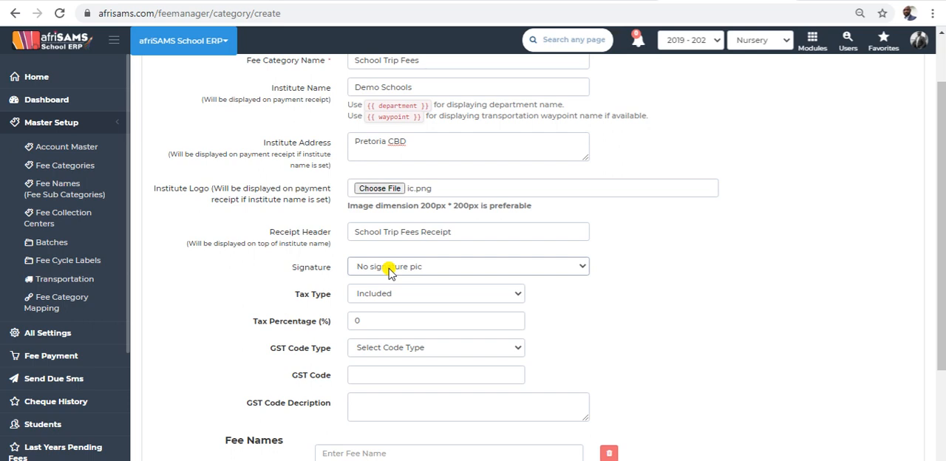
pyautogui.click(430, 267)
pyautogui.click(434, 263)
pyautogui.click(434, 261)
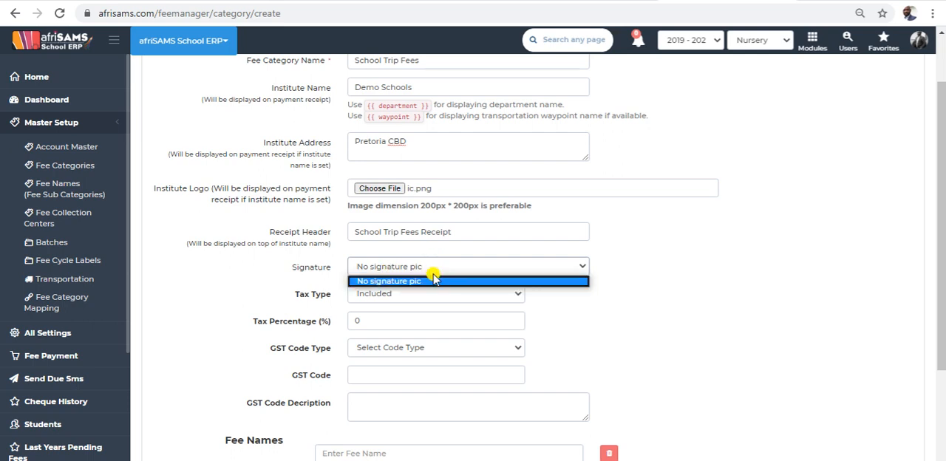
pyautogui.click(427, 284)
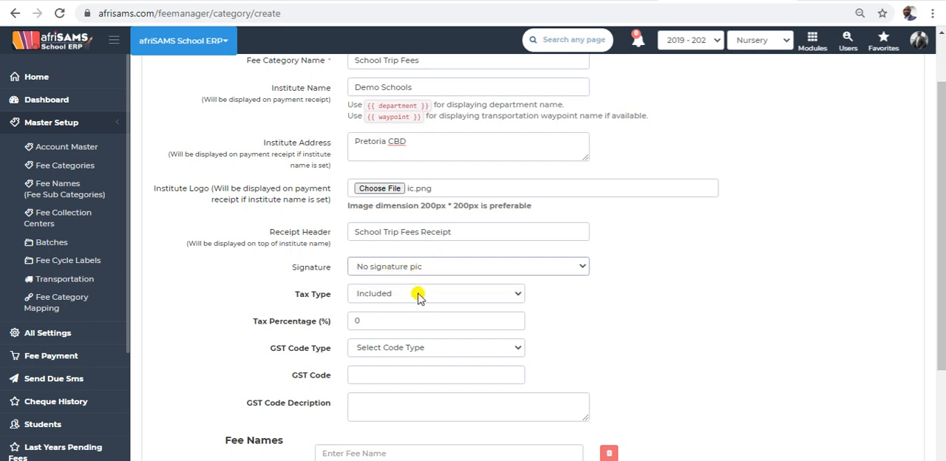
pyautogui.click(426, 264)
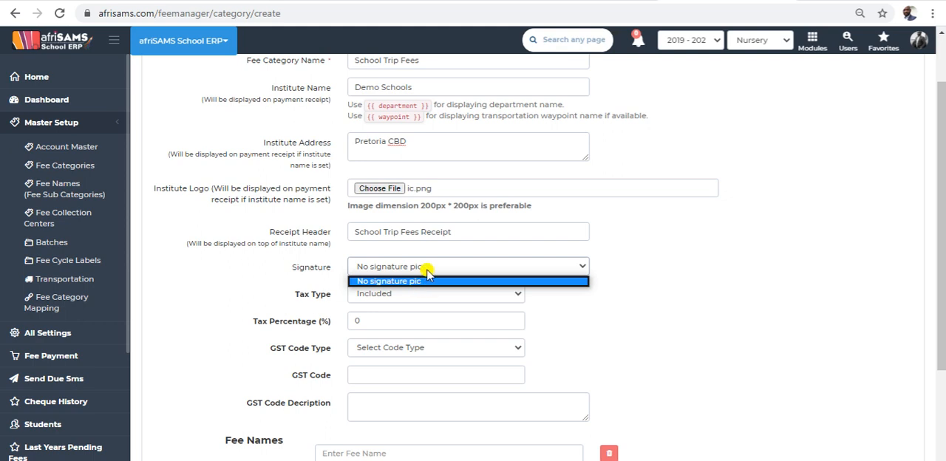
pyautogui.click(426, 279)
# Set the fee category's tax type to Excluded, leaving the tax percentage at 0 and the GST code type unselected.
pyautogui.click(374, 295)
pyautogui.click(382, 319)
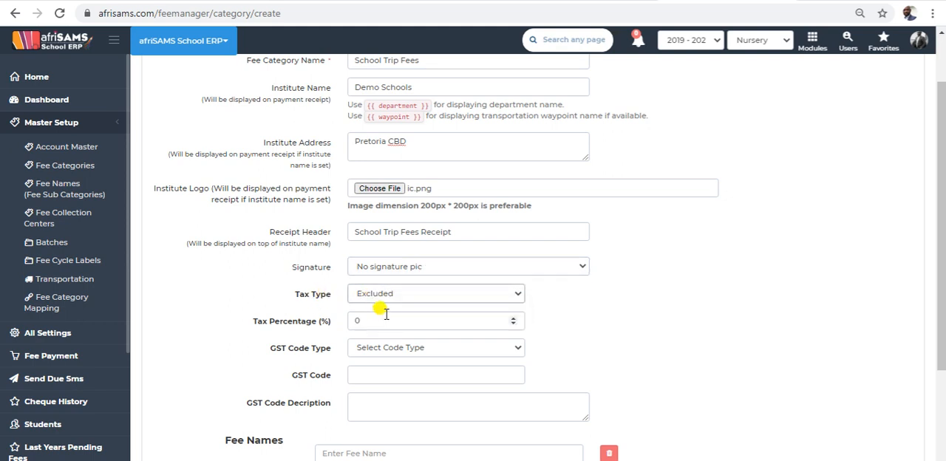
pyautogui.click(372, 322)
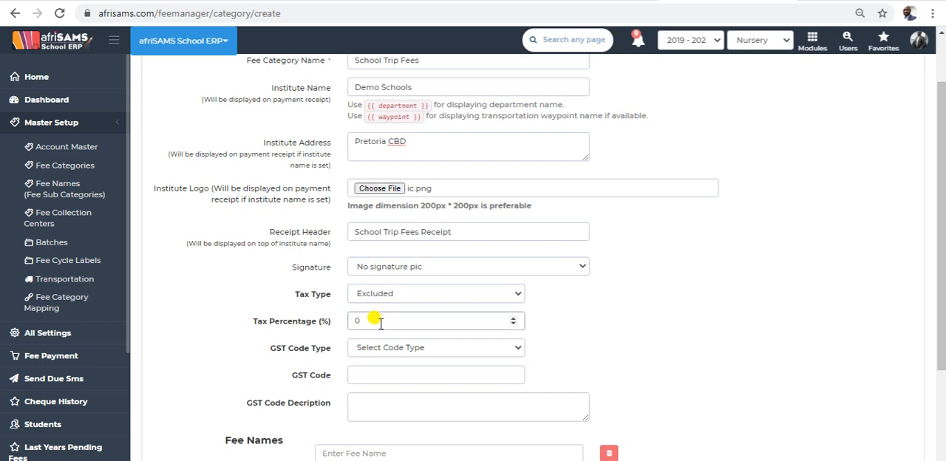
pyautogui.scroll(-1, 488, 341)
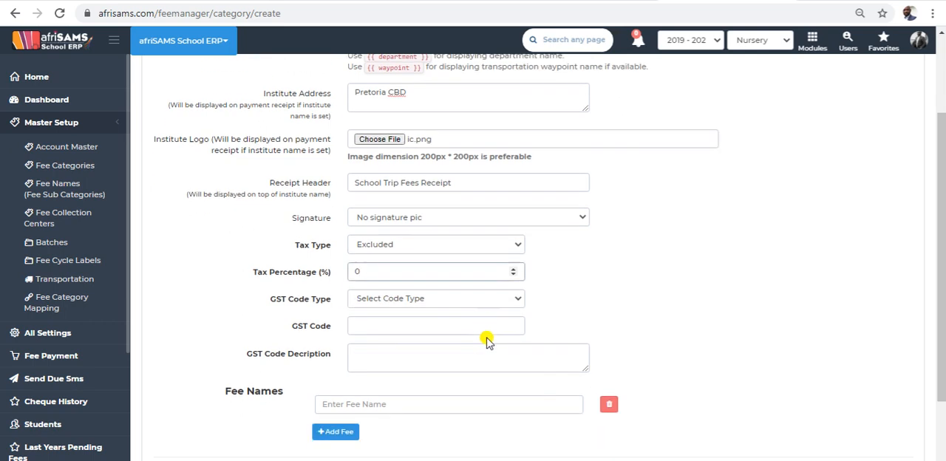
pyautogui.scroll(-1, 488, 342)
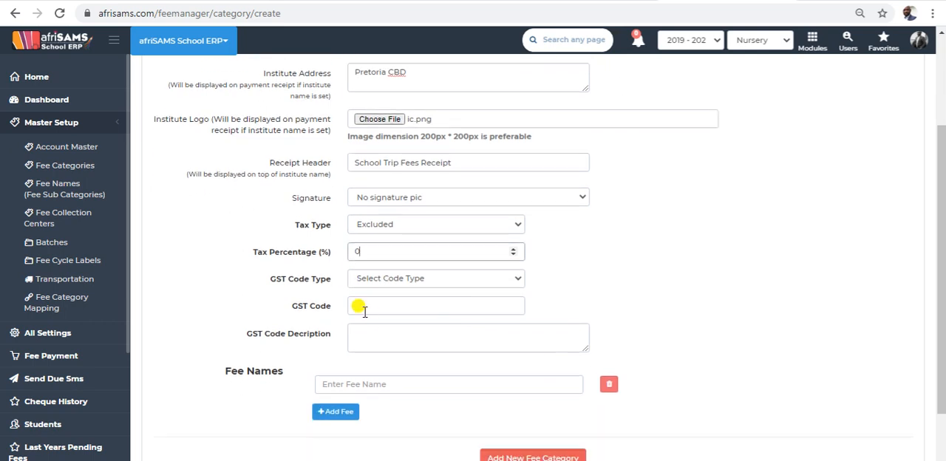
pyautogui.click(461, 279)
pyautogui.click(452, 290)
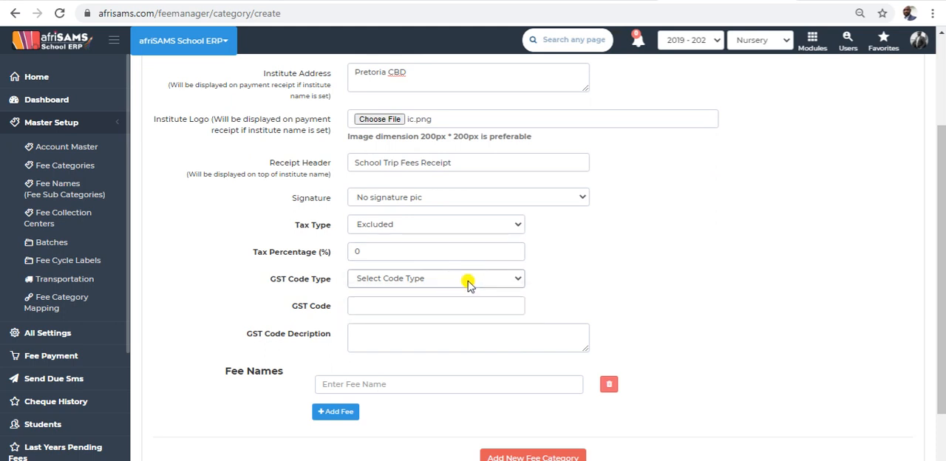
pyautogui.scroll(-2, 463, 289)
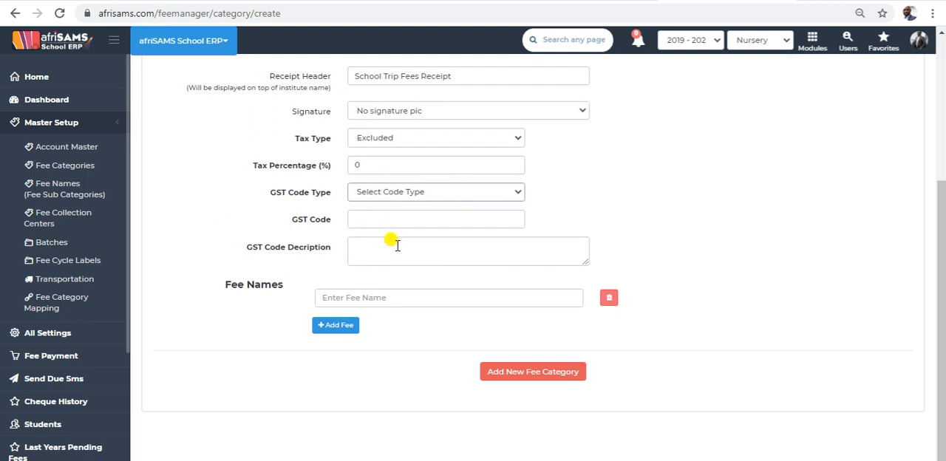
# Enter "School Trip Fees (Local)" as the first fee name, reusing the wording from the receipt header.
pyautogui.click(358, 296)
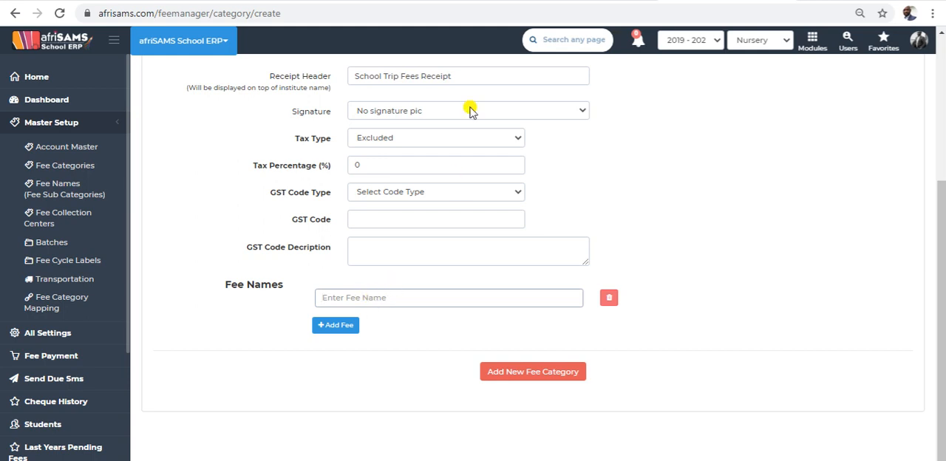
pyautogui.moveTo(416, 76); pyautogui.dragTo(296, 82)
pyautogui.hotkey('ctrl', 'c')
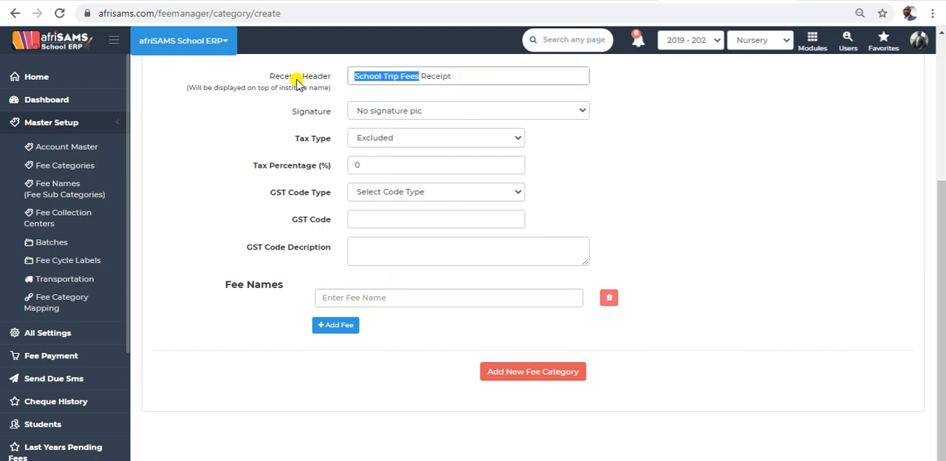
pyautogui.click(381, 299)
pyautogui.hotkey('ctrl', 'v')
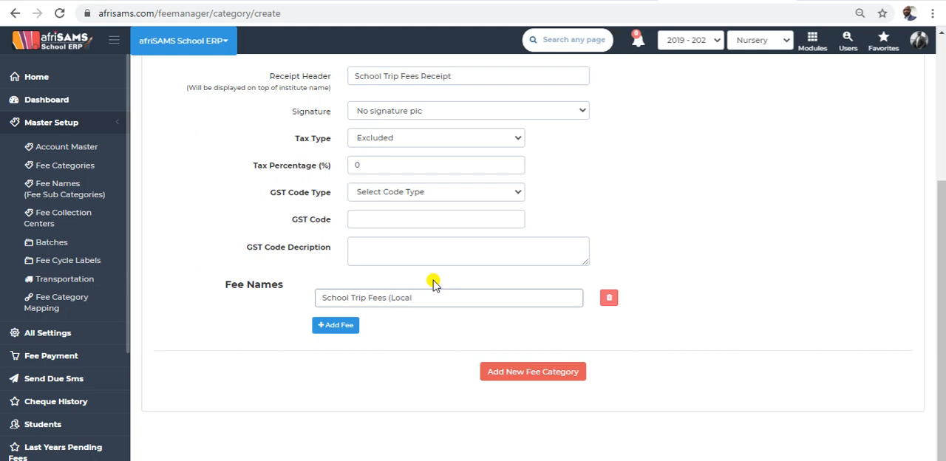
# Add a second fee name based on the first one and name it "School Trip Fees (International)".
pyautogui.click(339, 326)
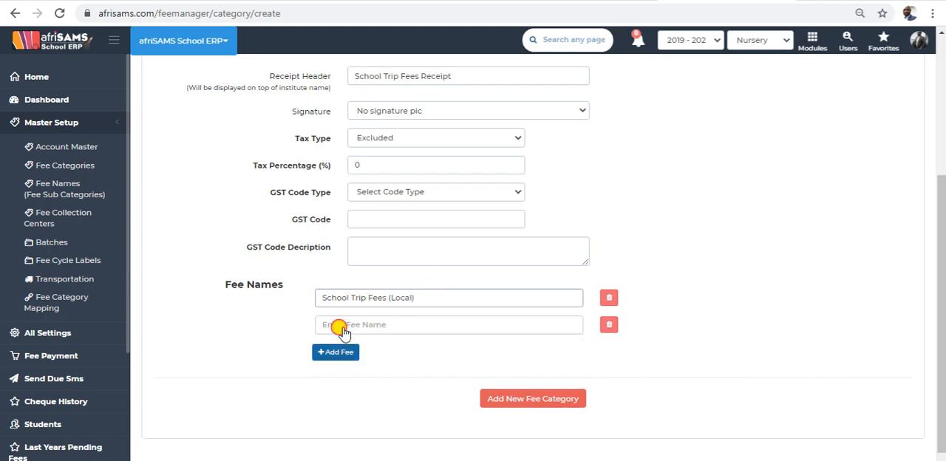
pyautogui.moveTo(437, 297); pyautogui.dragTo(268, 317)
pyautogui.hotkey('ctrl', 'c')
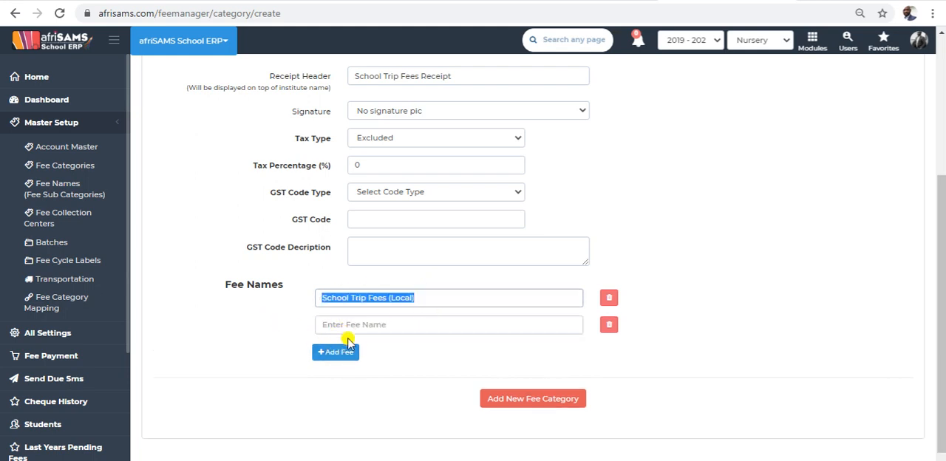
pyautogui.click(329, 324)
pyautogui.hotkey('ctrl', 'v')
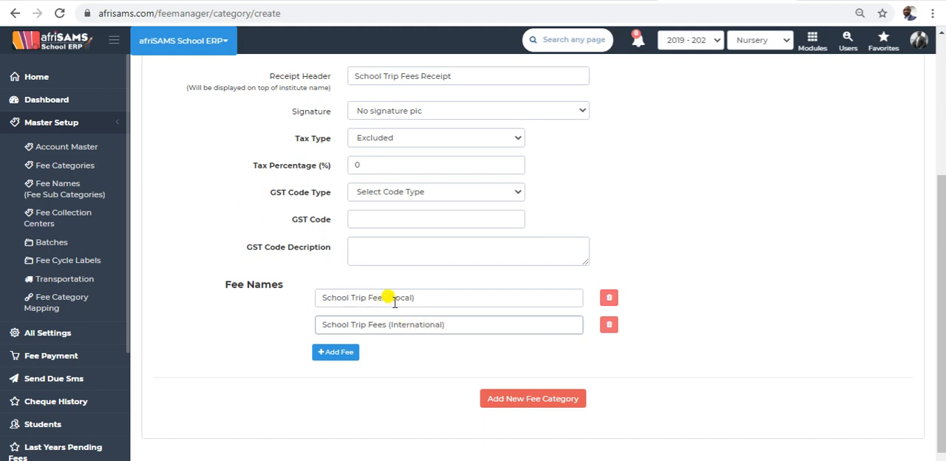
# Discard the unused extra fee name row and save the School Trip Fees category.
pyautogui.click(358, 362)
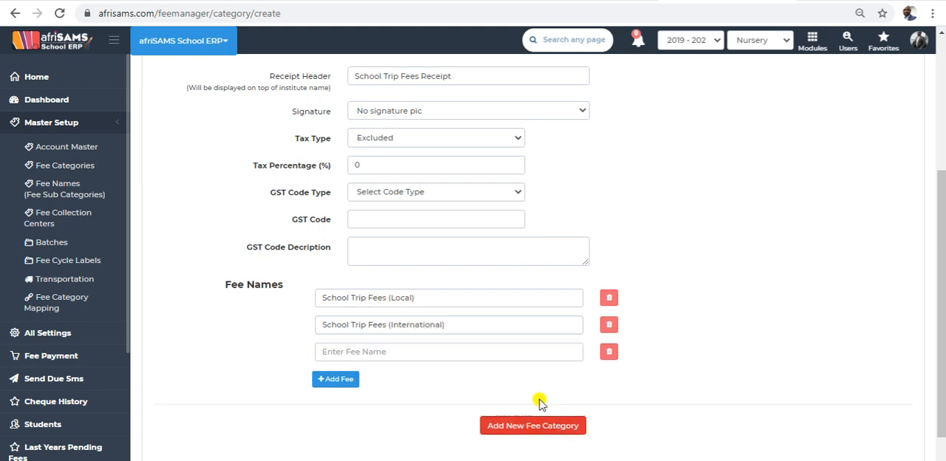
pyautogui.click(608, 352)
pyautogui.click(551, 399)
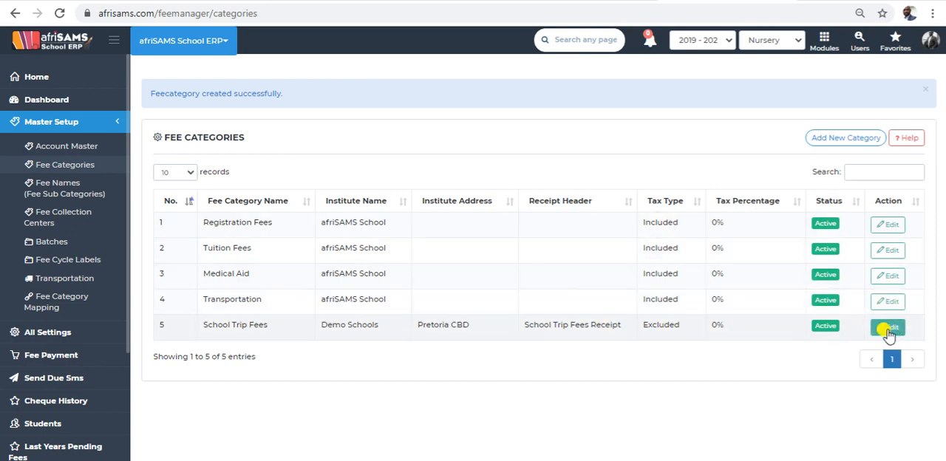
# Look through the fee names, fee batches and bulk receipt settings pages of the master setup.
pyautogui.click(56, 191)
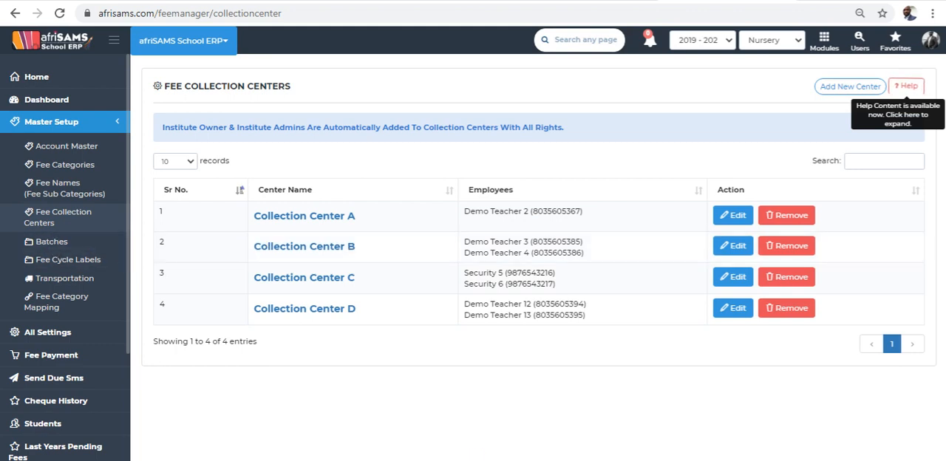
pyautogui.click(57, 246)
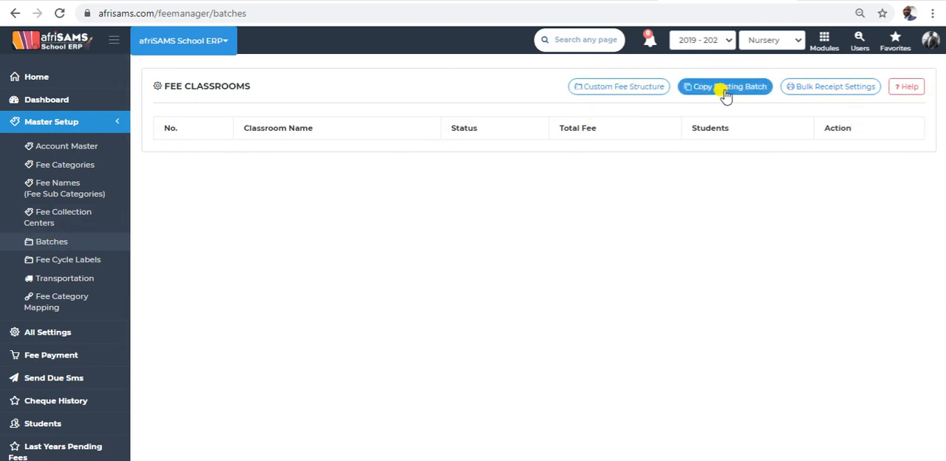
pyautogui.click(815, 88)
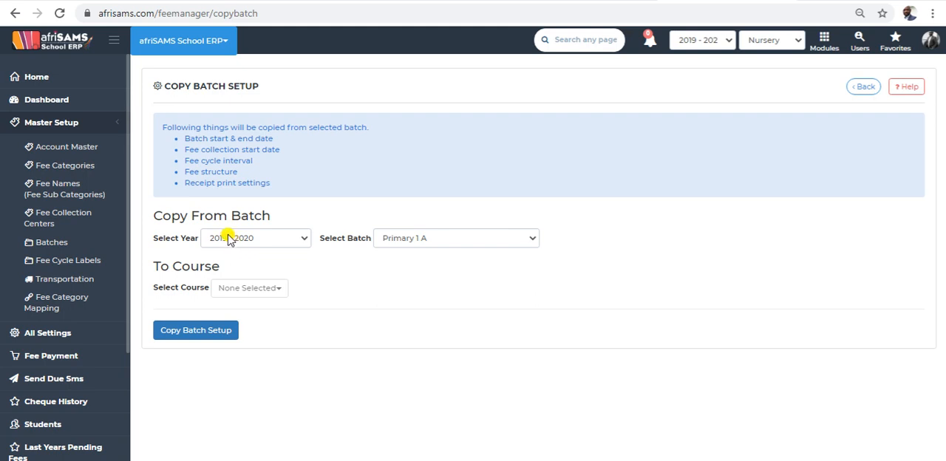
# Examine the source batch choices in the copy batch setup, keep Primary 1 A for 2019 - 2020, and return to the batches page.
pyautogui.click(460, 239)
pyautogui.click(461, 240)
pyautogui.click(449, 238)
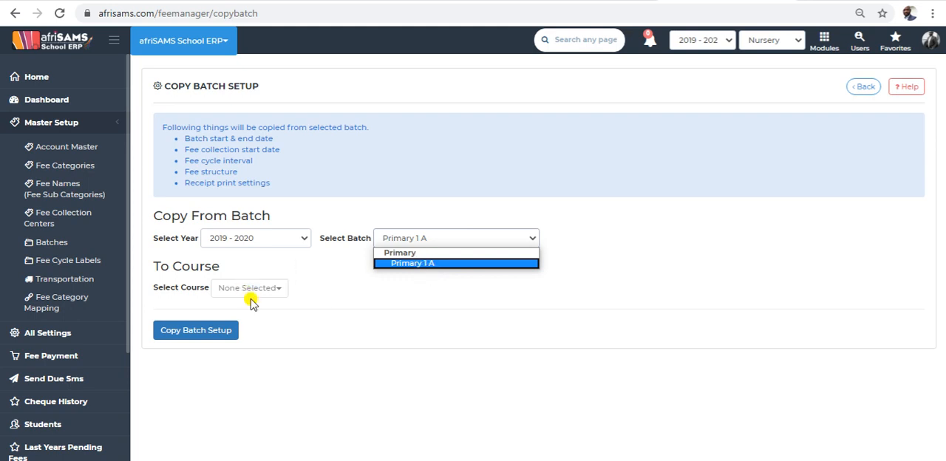
pyautogui.doubleClick(400, 276)
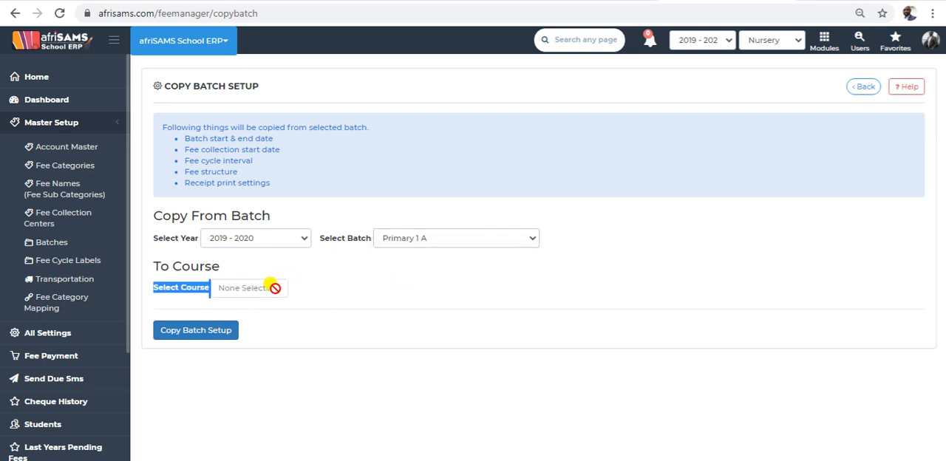
pyautogui.click(446, 236)
pyautogui.click(412, 260)
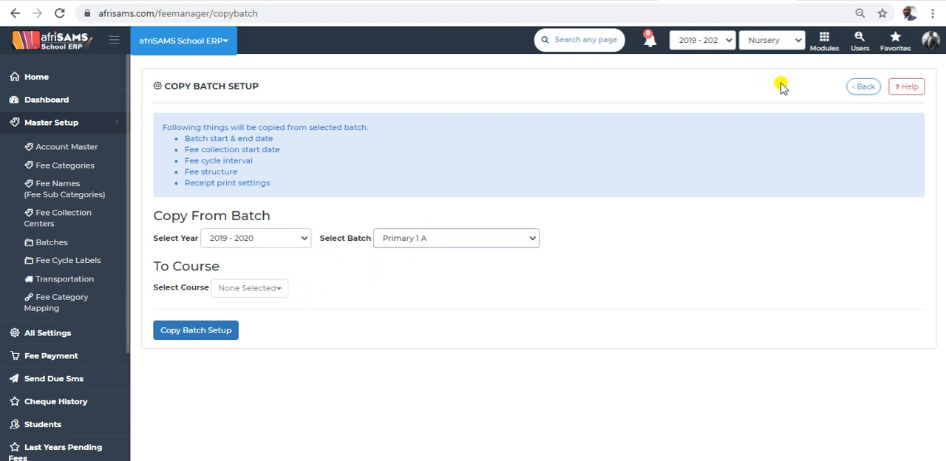
pyautogui.click(863, 87)
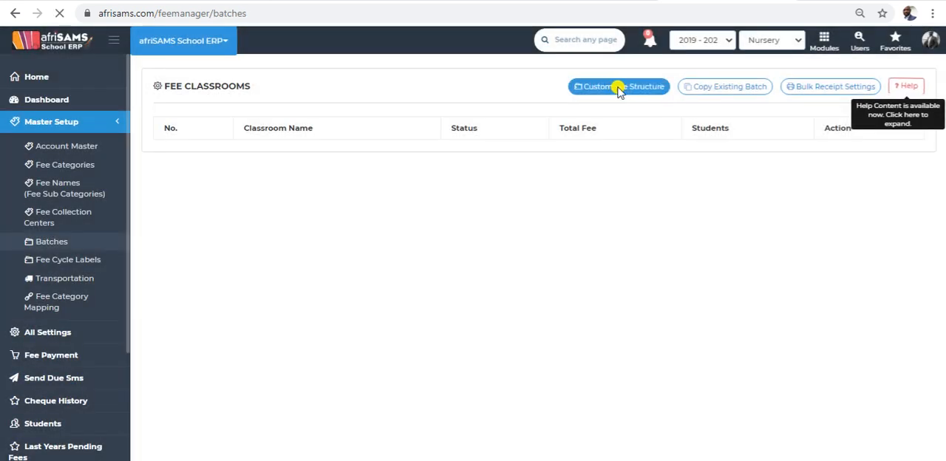
# Create a custom fee structure named "Installments 6" for batch Primary 1 A with all listed fees included.
pyautogui.click(619, 88)
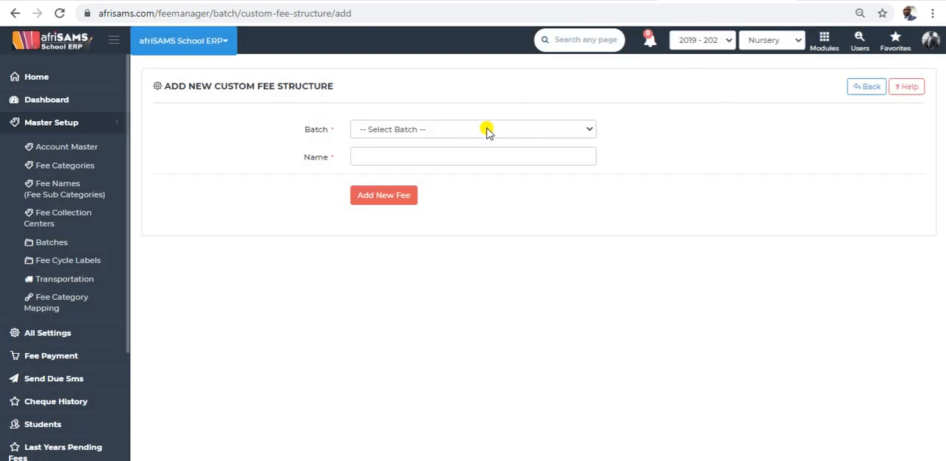
pyautogui.click(487, 130)
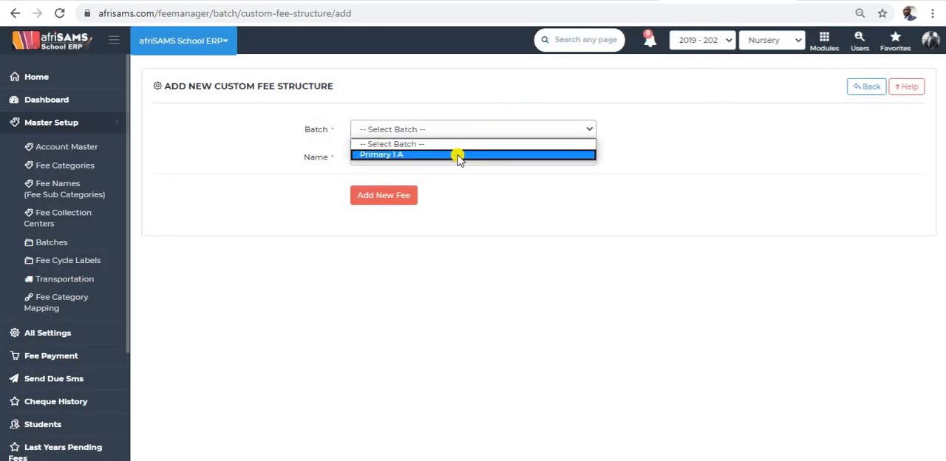
pyautogui.click(459, 155)
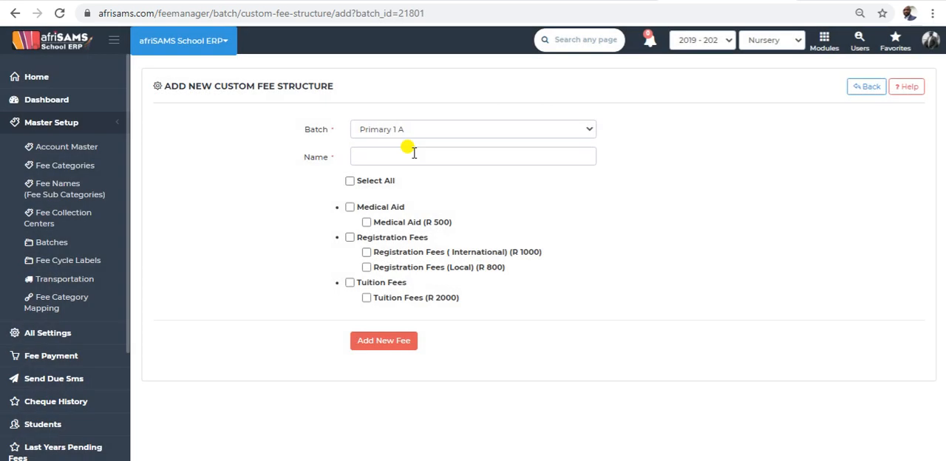
pyautogui.click(411, 157)
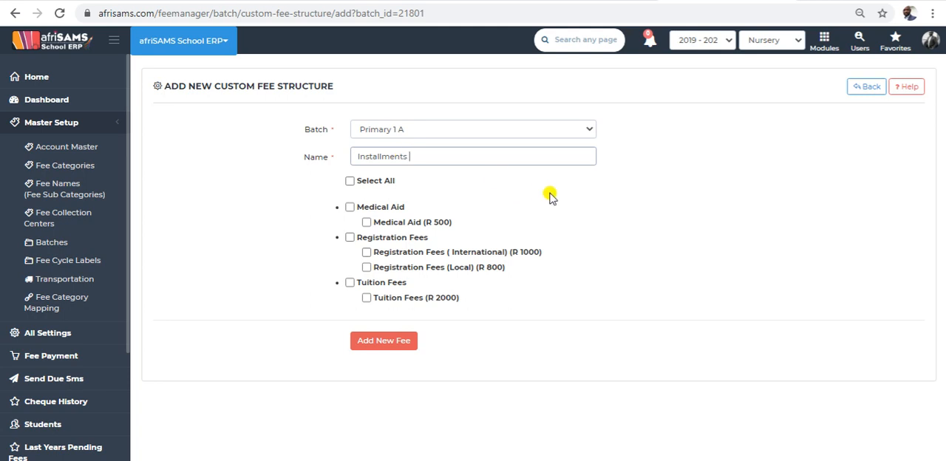
pyautogui.write('B')
pyautogui.click(350, 182)
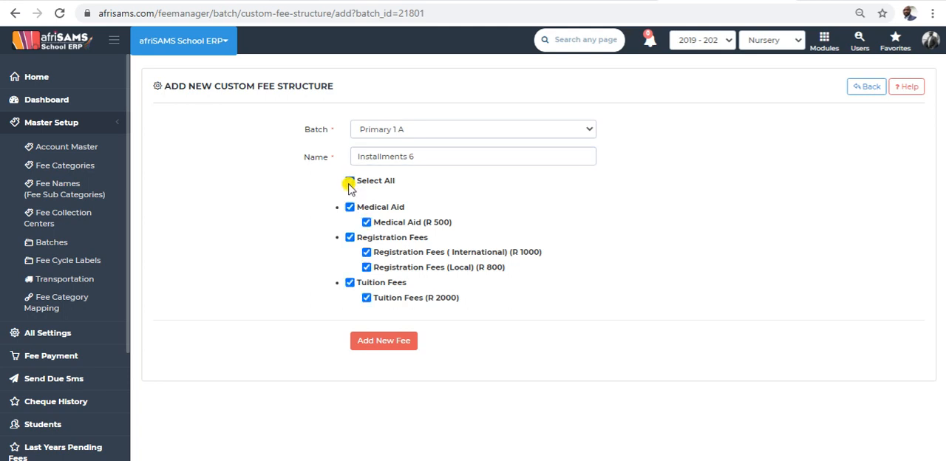
pyautogui.click(379, 346)
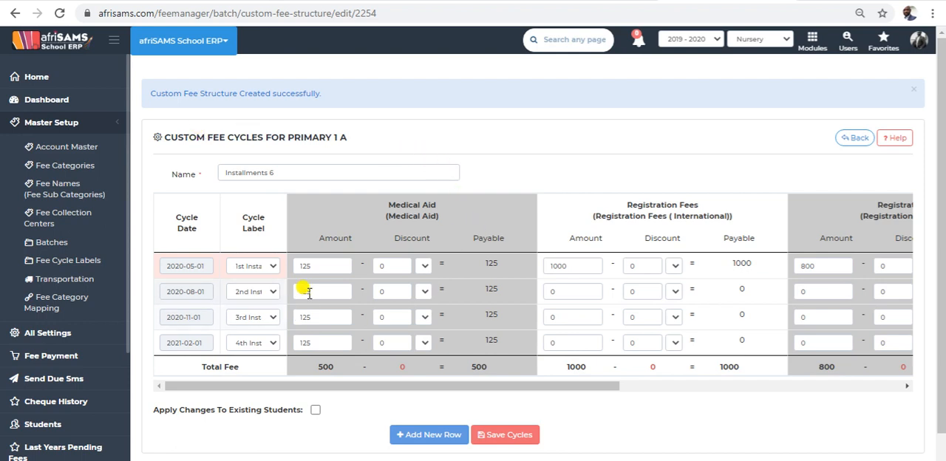
# Create another custom fee structure named "Special Payment Conditions" for batch Primary 1 A with all listed fees included.
pyautogui.scroll(-1, 304, 292)
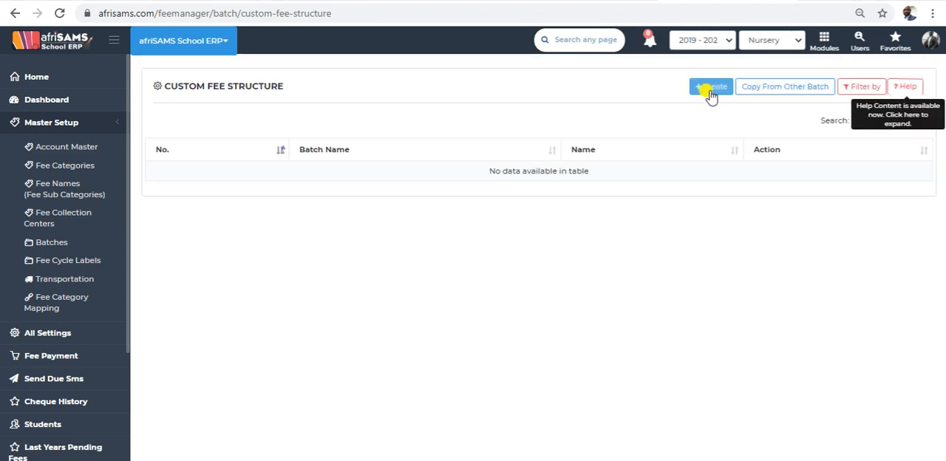
pyautogui.click(707, 92)
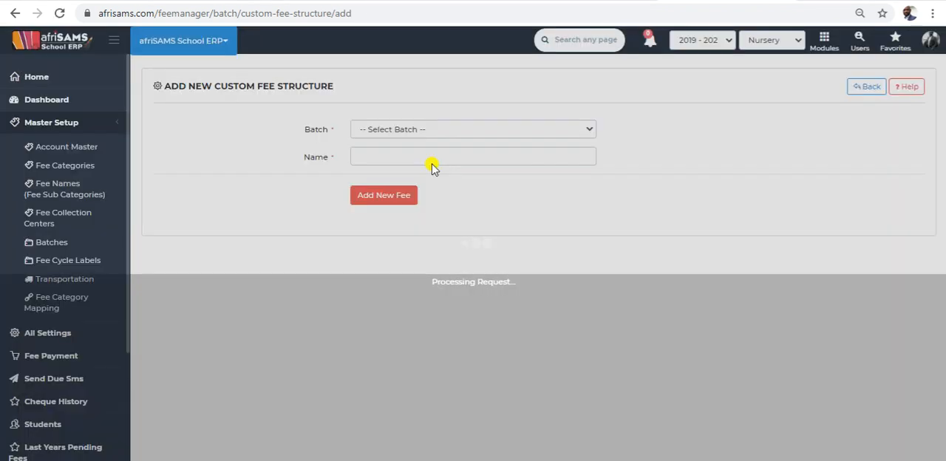
pyautogui.click(422, 130)
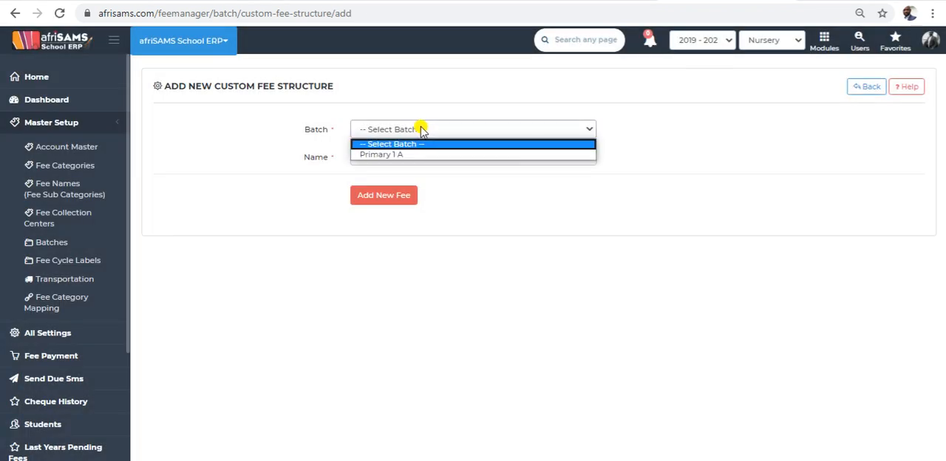
pyautogui.click(418, 156)
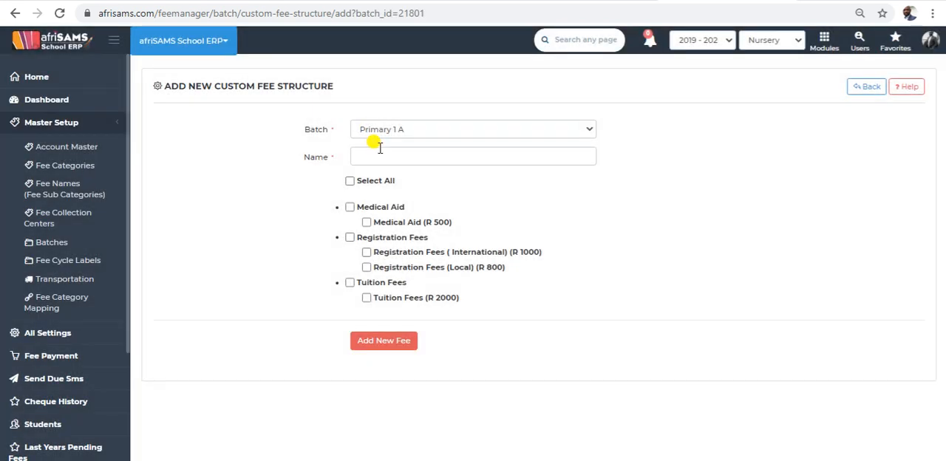
pyautogui.click(380, 156)
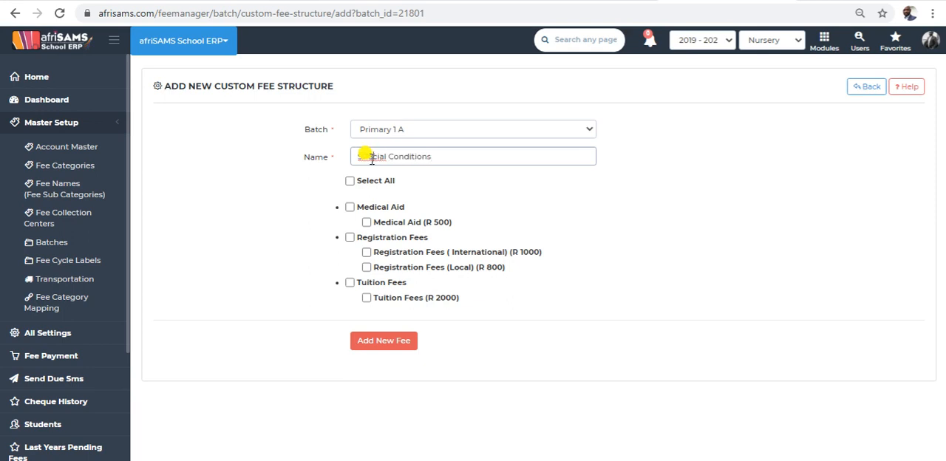
pyautogui.press('BackSpace')
pyautogui.write('pecial ')
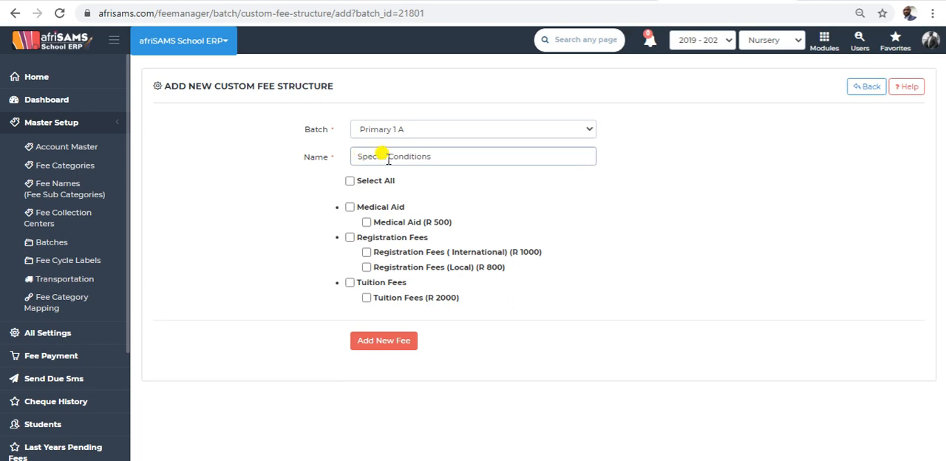
pyautogui.write('Payment')
pyautogui.click(377, 183)
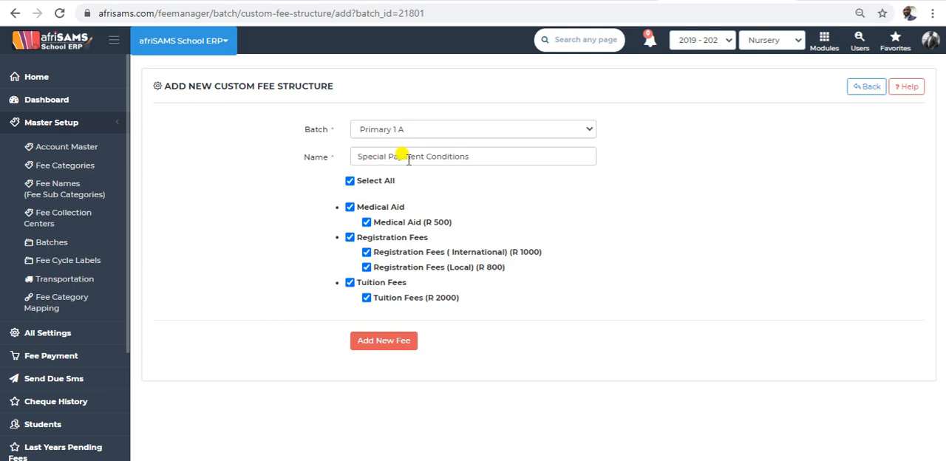
pyautogui.click(401, 349)
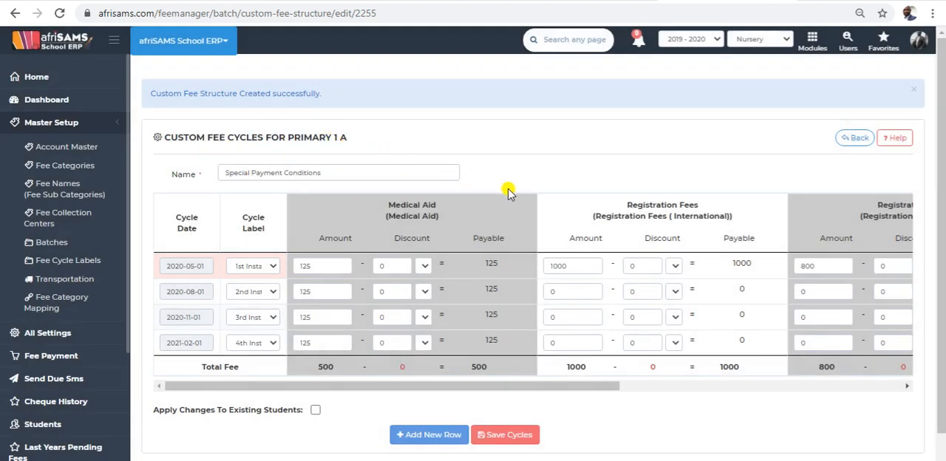
# Examine the cycle label choices for the 2020-05-01 cycle and keep 1st Installment.
pyautogui.scroll(-1, 530, 244)
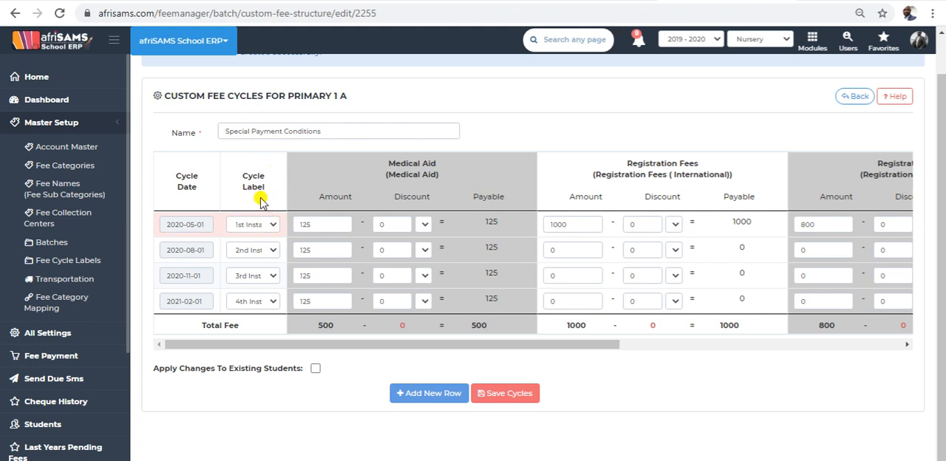
pyautogui.click(268, 226)
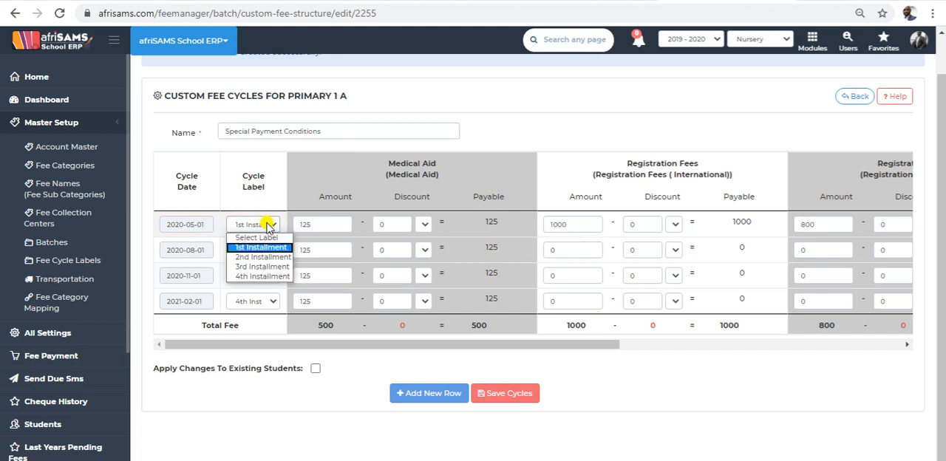
pyautogui.click(264, 227)
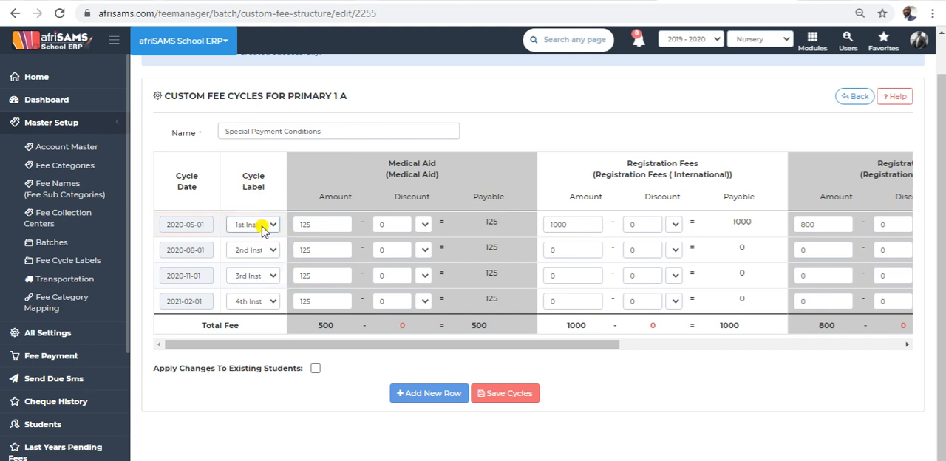
pyautogui.click(263, 227)
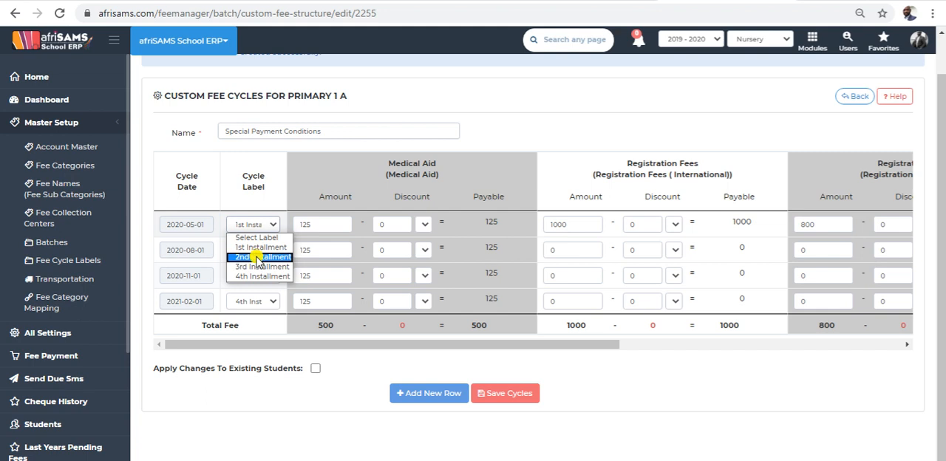
pyautogui.click(267, 226)
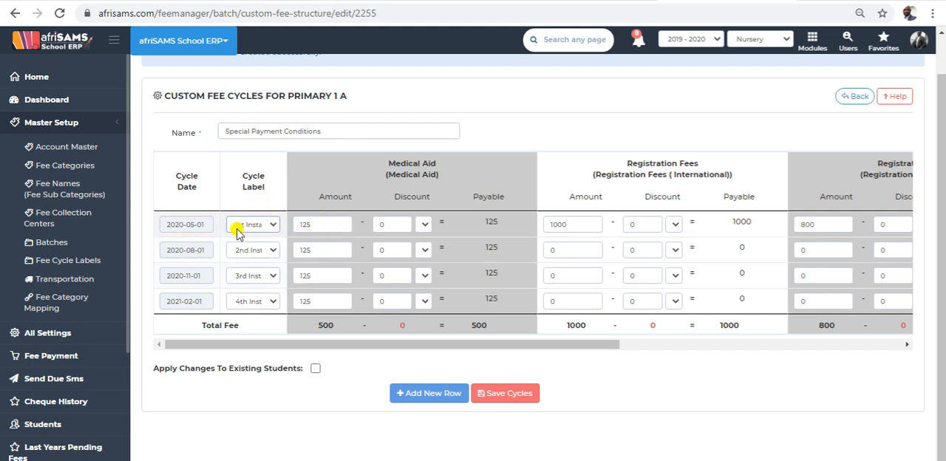
# Set the 1st Installment discounts to 5 for Medical Aid and 10 for Registration Fees (International).
pyautogui.click(392, 227)
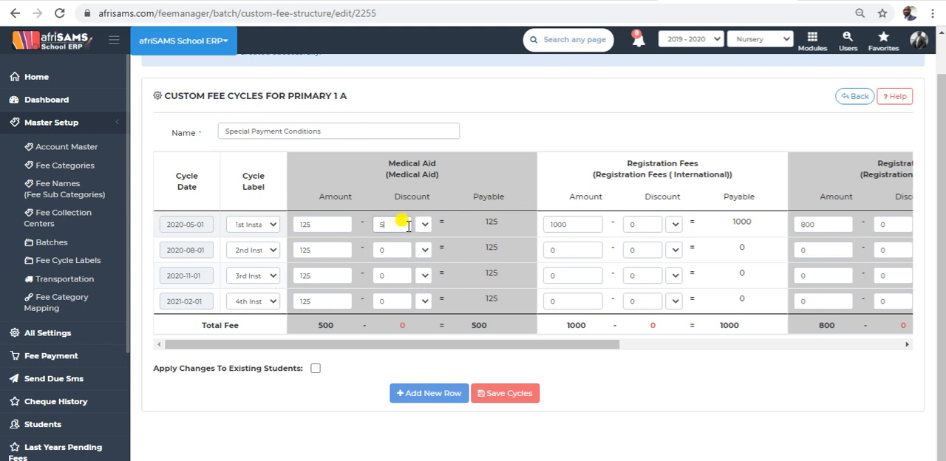
pyautogui.click(425, 229)
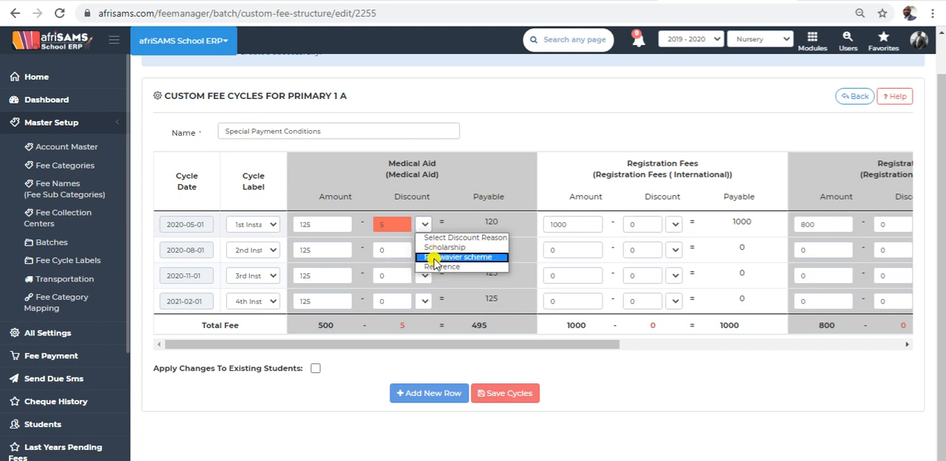
pyautogui.click(449, 218)
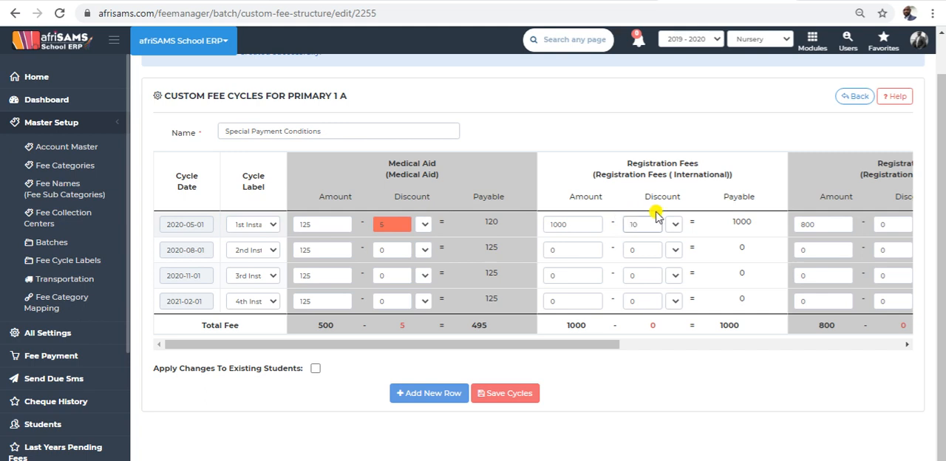
pyautogui.click(718, 223)
# Set the 1st Installment discounts to 50 for Registration Fees (Local) and 50 for Tuition Fees.
pyautogui.moveTo(527, 348); pyautogui.dragTo(697, 345)
pyautogui.click(589, 227)
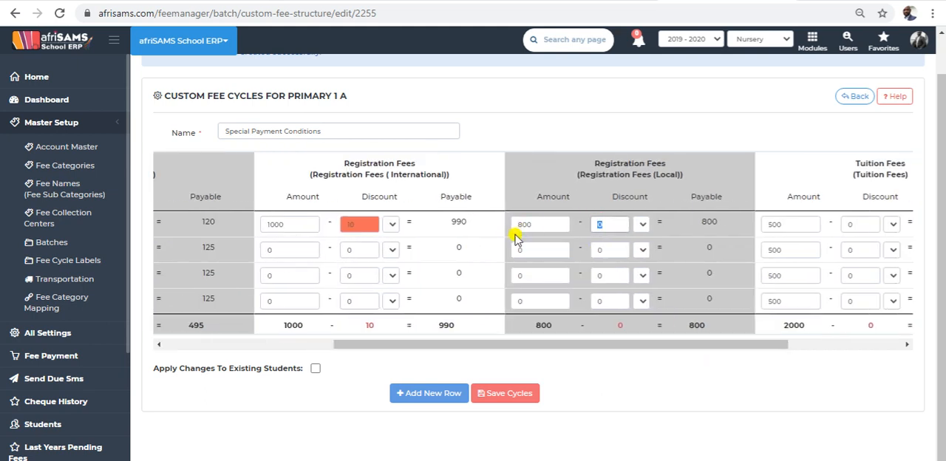
pyautogui.write('50')
pyautogui.click(844, 224)
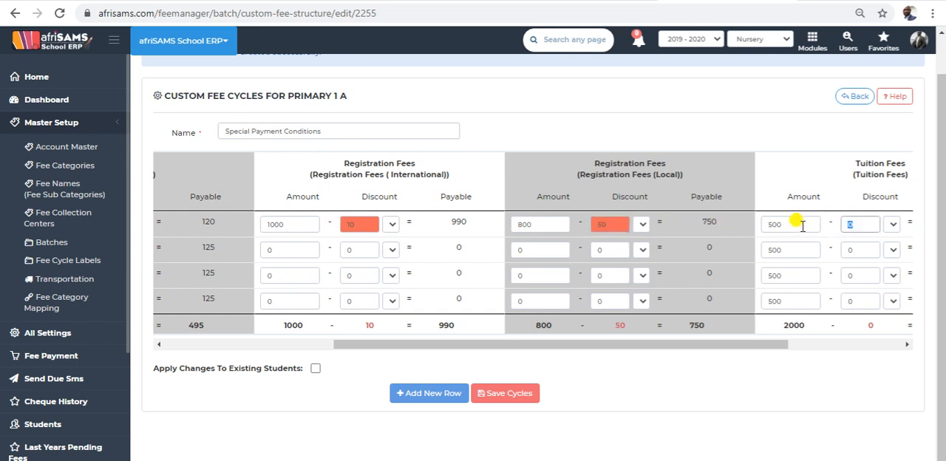
pyautogui.write('50')
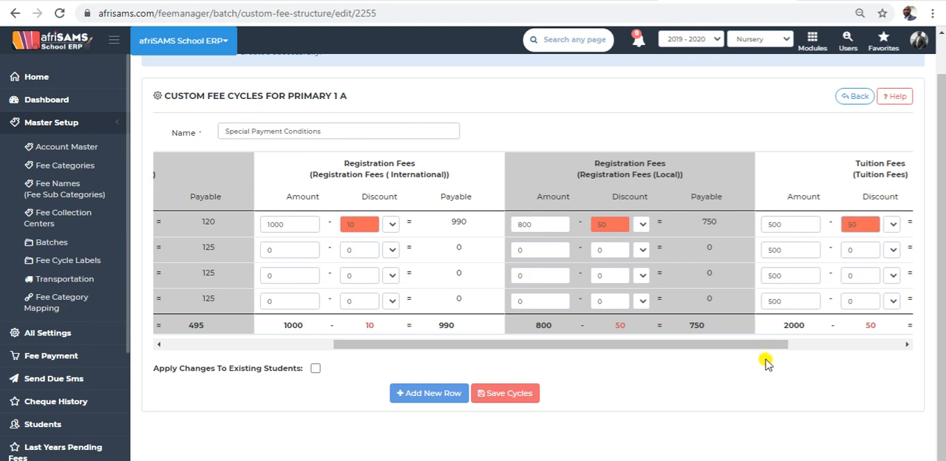
# Review the total fees per cycle and the structure's name against the entered discounts.
pyautogui.moveTo(756, 343); pyautogui.dragTo(880, 345)
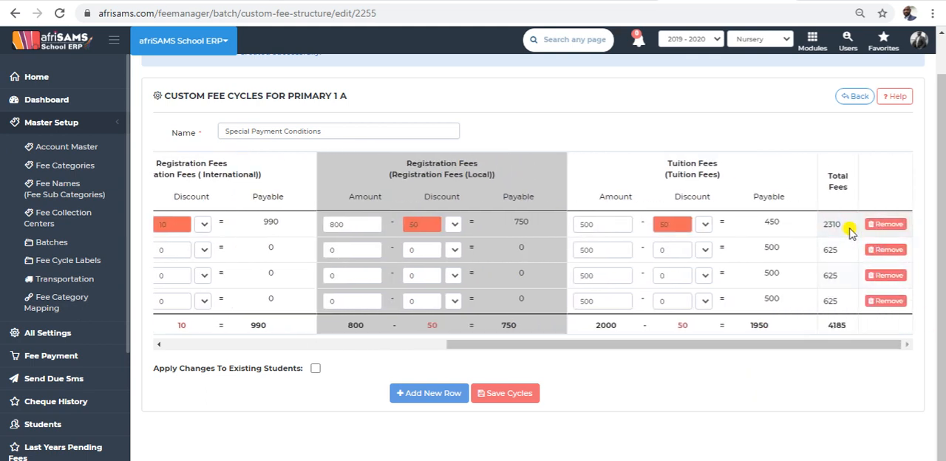
pyautogui.moveTo(665, 345); pyautogui.dragTo(341, 348)
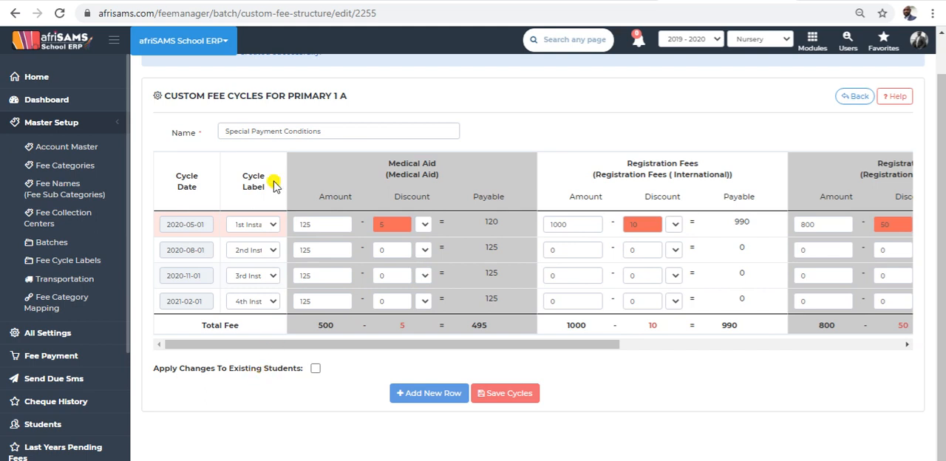
pyautogui.moveTo(340, 131); pyautogui.dragTo(225, 133)
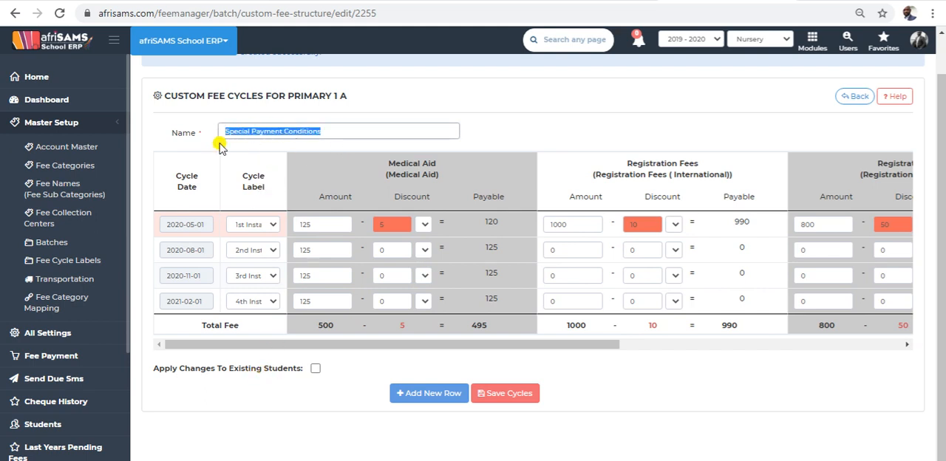
pyautogui.click(636, 103)
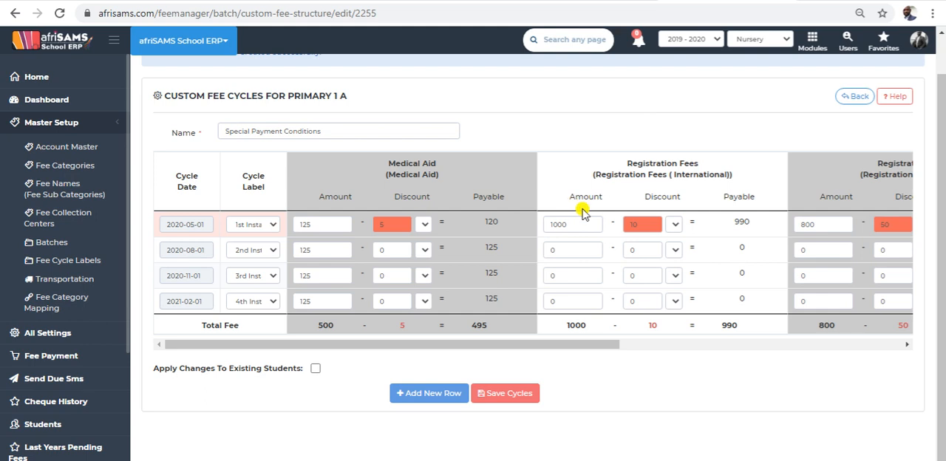
pyautogui.moveTo(516, 342); pyautogui.dragTo(817, 330)
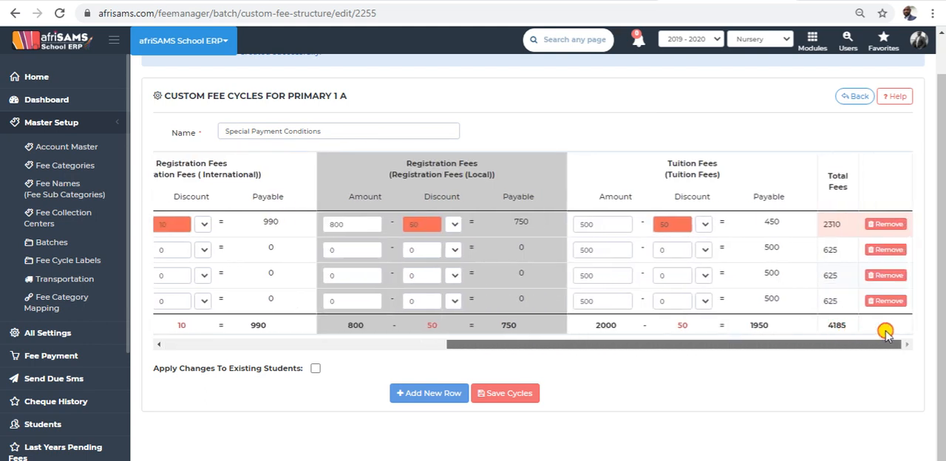
pyautogui.moveTo(840, 346); pyautogui.dragTo(453, 356)
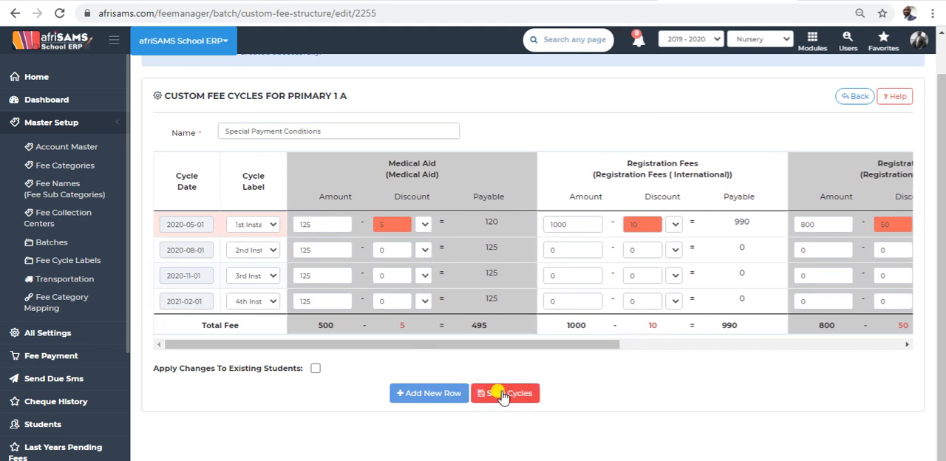
# Add an extra blank fee cycle row to the structure and remove it again.
pyautogui.click(436, 393)
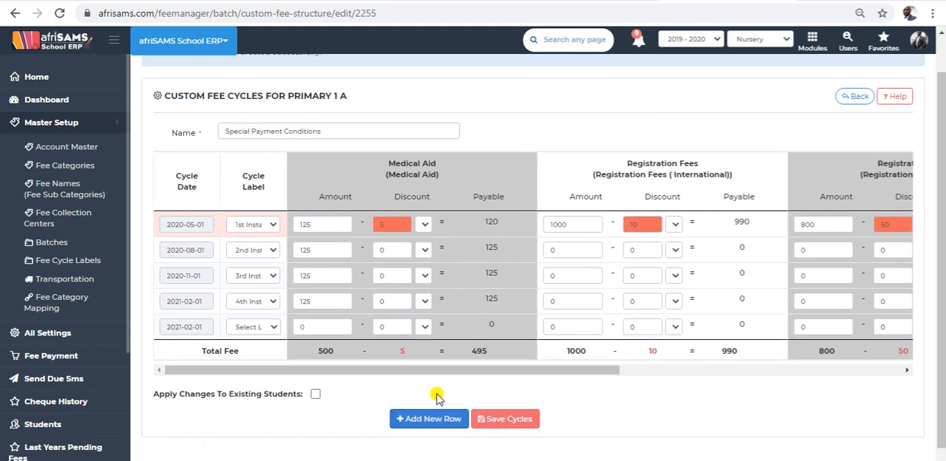
pyautogui.click(268, 328)
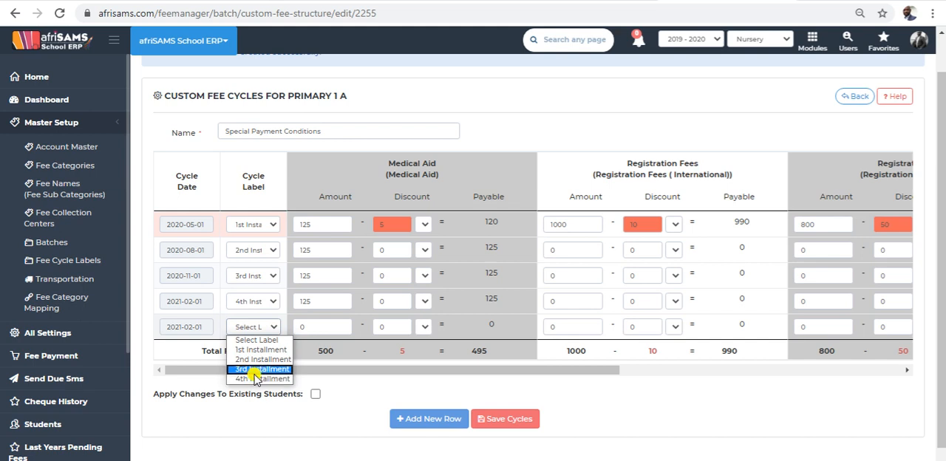
pyautogui.click(358, 377)
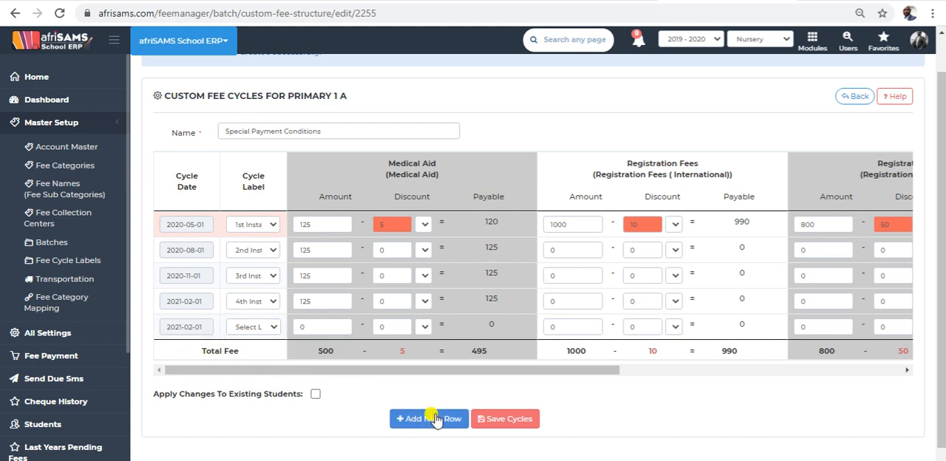
pyautogui.click(190, 326)
pyautogui.click(401, 380)
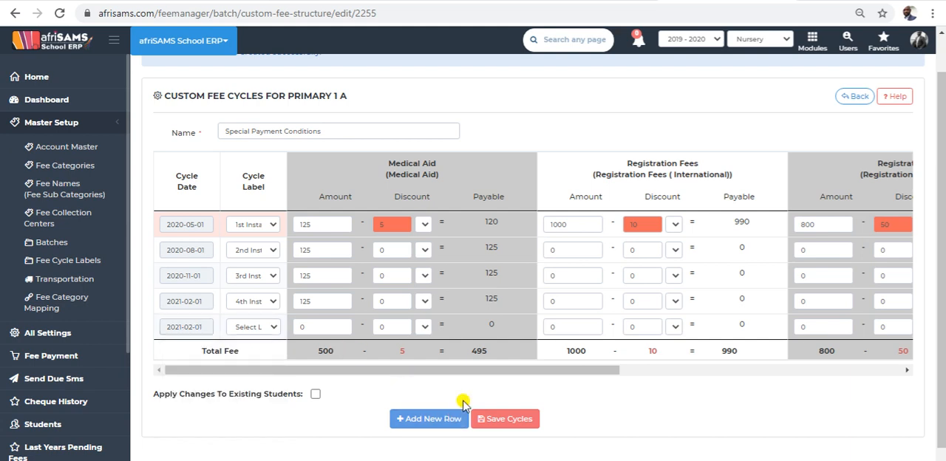
pyautogui.moveTo(454, 371); pyautogui.dragTo(776, 373)
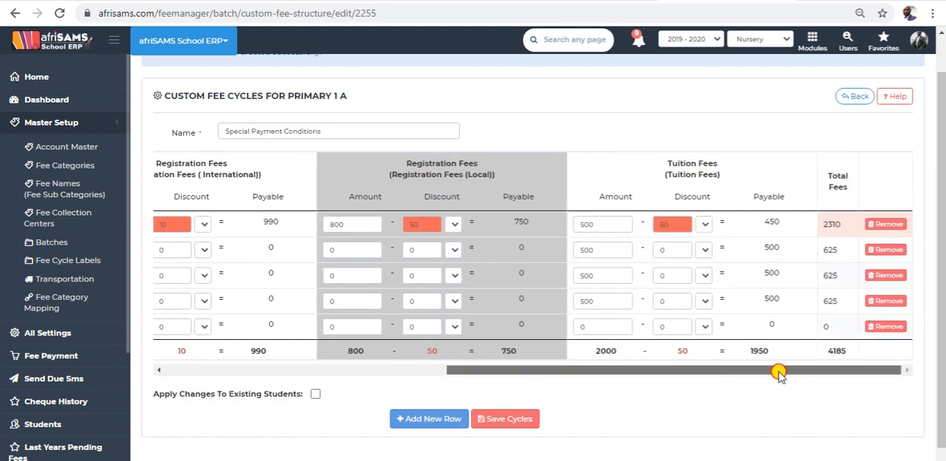
pyautogui.click(878, 330)
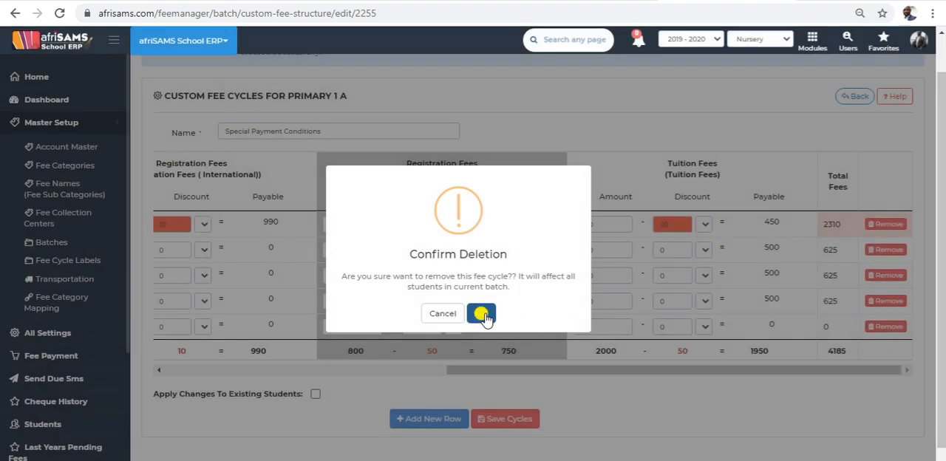
pyautogui.click(484, 314)
# Save the fee cycles of the Special Payment Conditions structure and confirm the save.
pyautogui.click(507, 394)
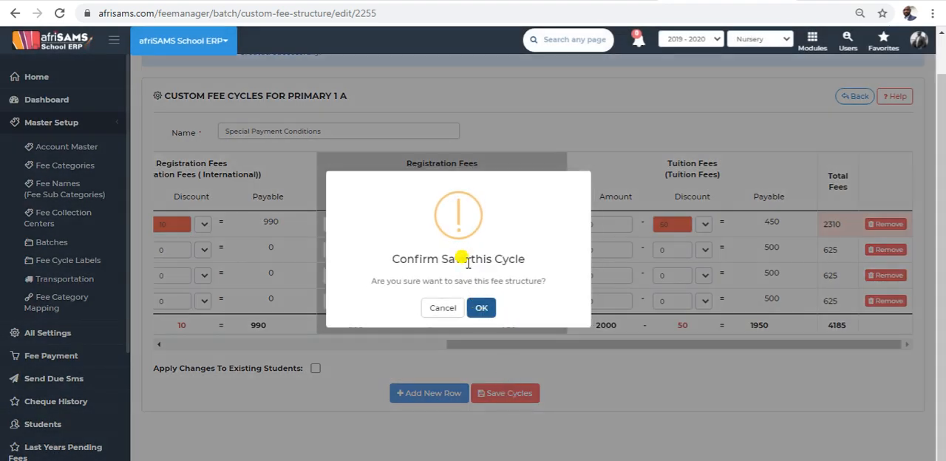
pyautogui.click(481, 309)
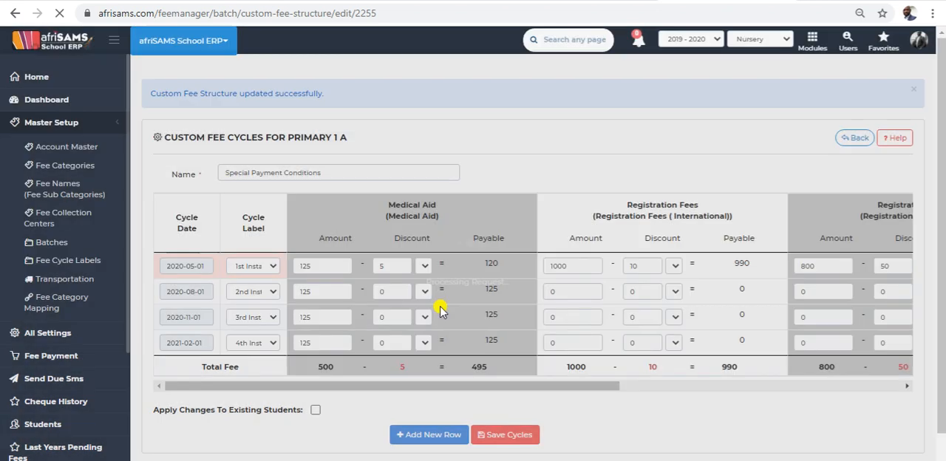
pyautogui.scroll(-1, 532, 266)
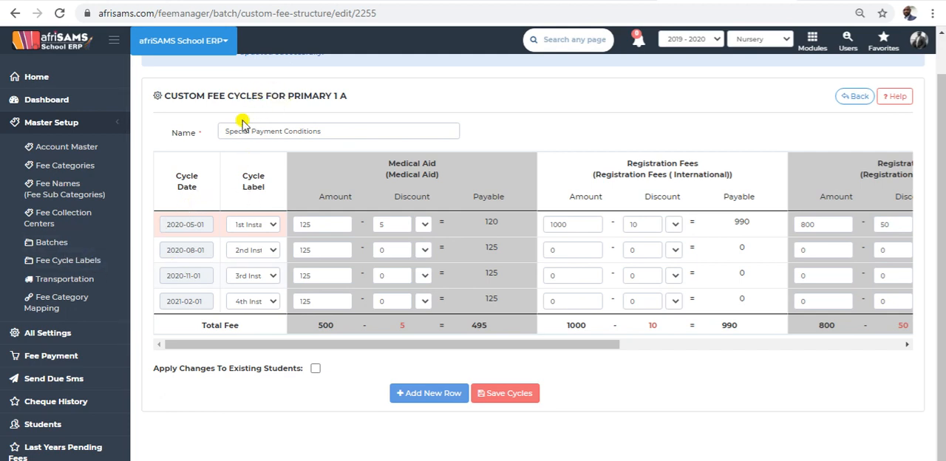
# Create a fee cycle label named 5th Installment, copying its name to the clipboard before submitting.
pyautogui.click(68, 263)
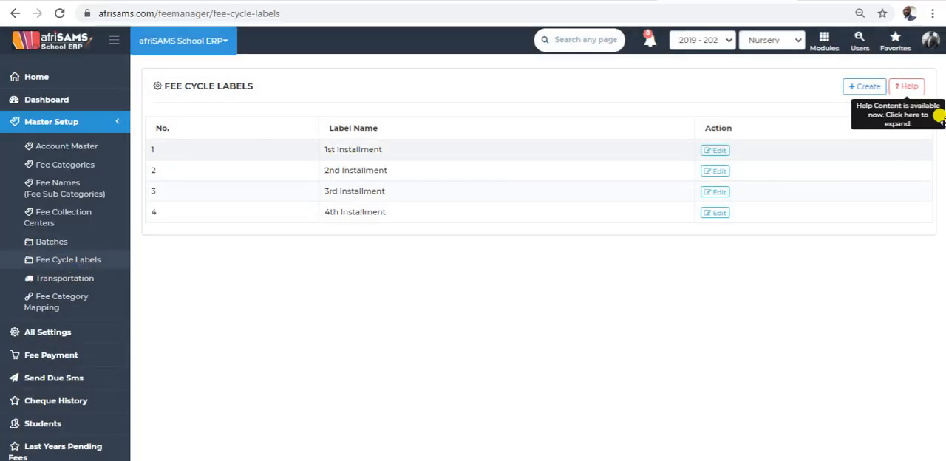
pyautogui.click(857, 88)
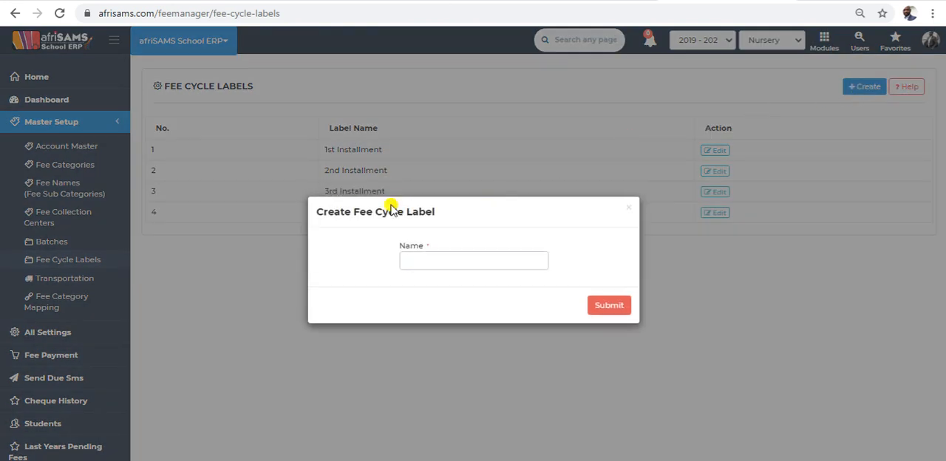
pyautogui.click(420, 265)
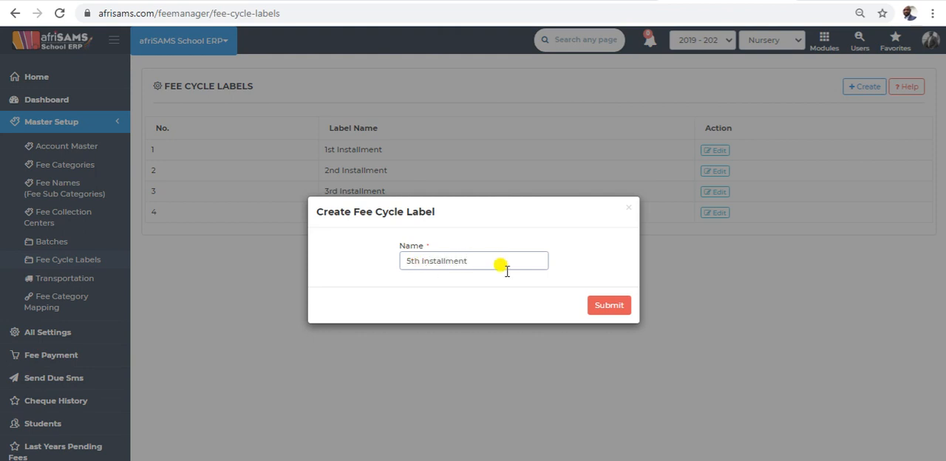
pyautogui.moveTo(500, 264); pyautogui.dragTo(353, 265)
pyautogui.click(352, 266)
pyautogui.moveTo(484, 263); pyautogui.dragTo(323, 258)
pyautogui.hotkey('ctrl', 'c')
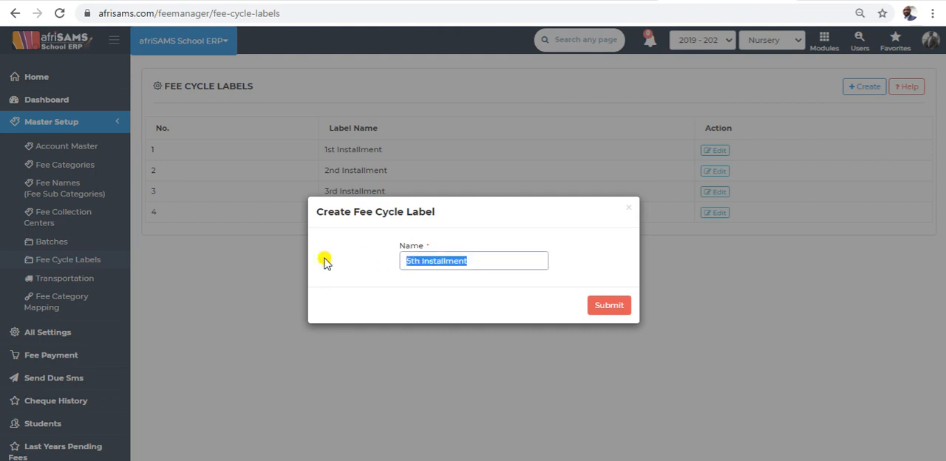
pyautogui.click(611, 306)
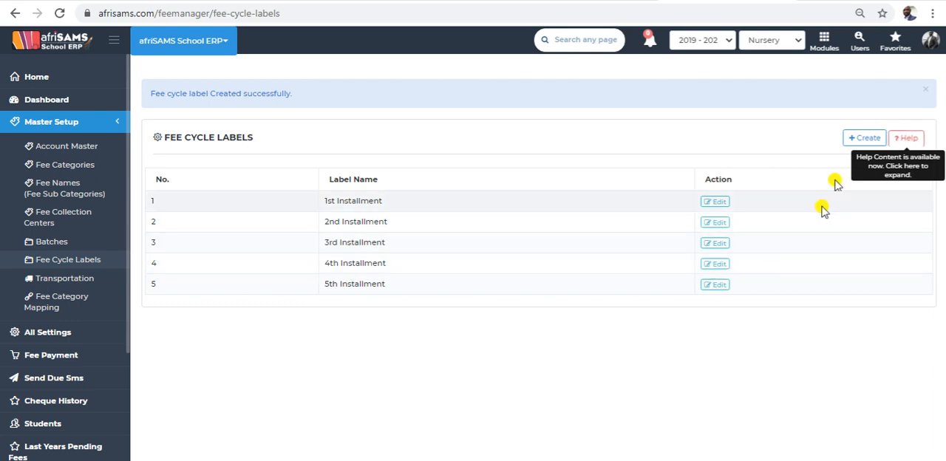
# Create another fee cycle label from the copied name, changing it to 6th Installment.
pyautogui.click(863, 137)
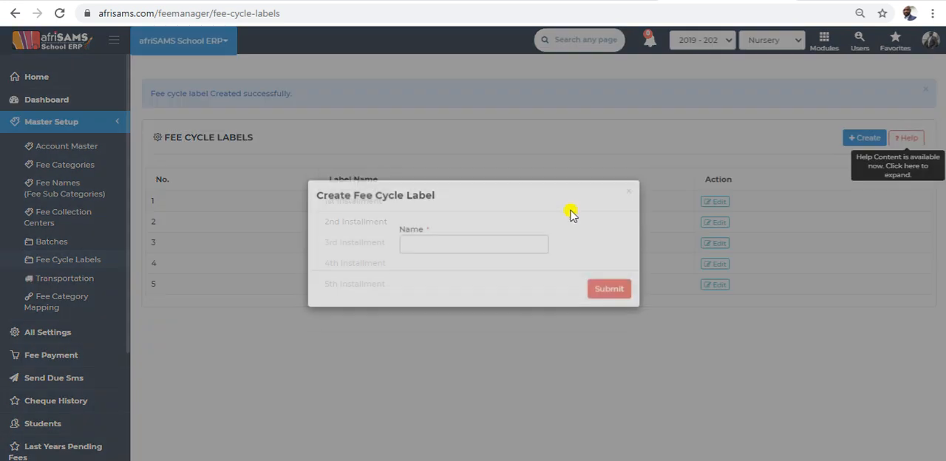
pyautogui.hotkey('ctrl', 'v')
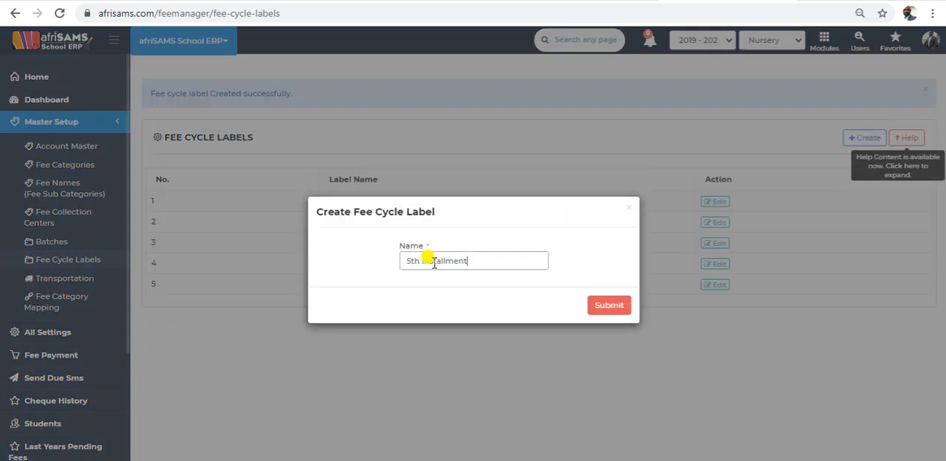
pyautogui.press('BackSpace')
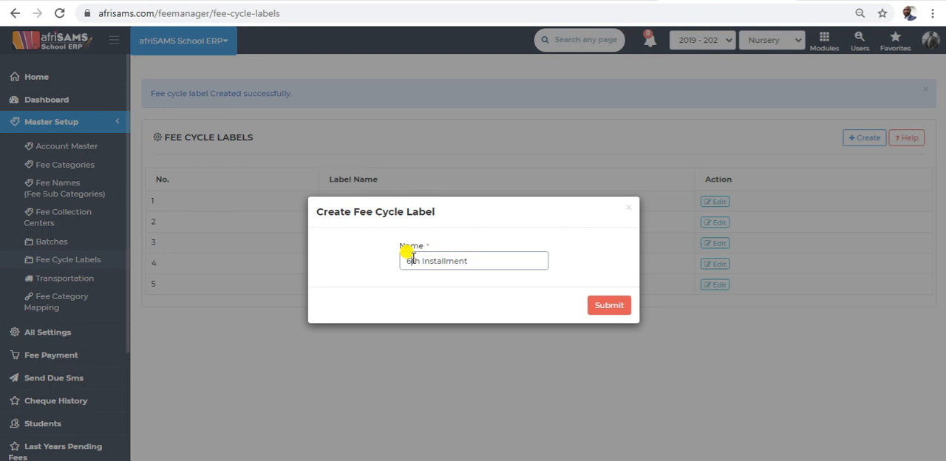
pyautogui.click(611, 309)
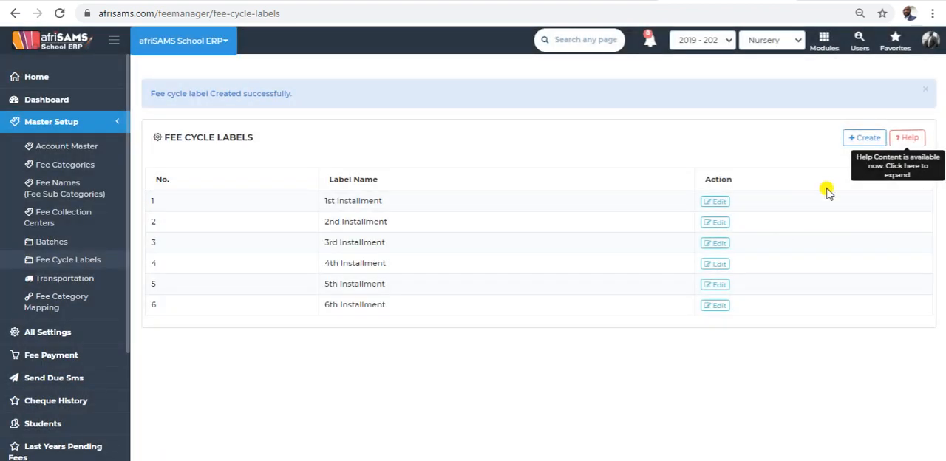
# Add a fee cycle label named 7th Installment, reusing the copied name.
pyautogui.click(862, 142)
pyautogui.click(515, 253)
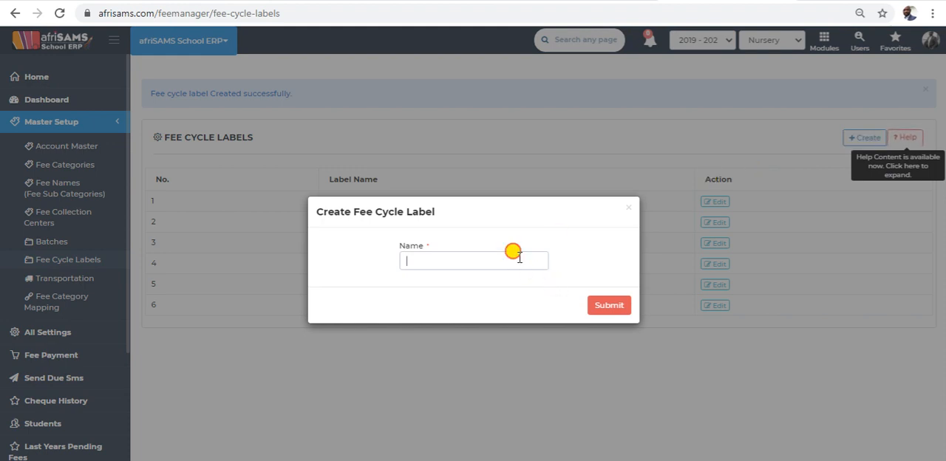
pyautogui.hotkey('ctrl', 'v')
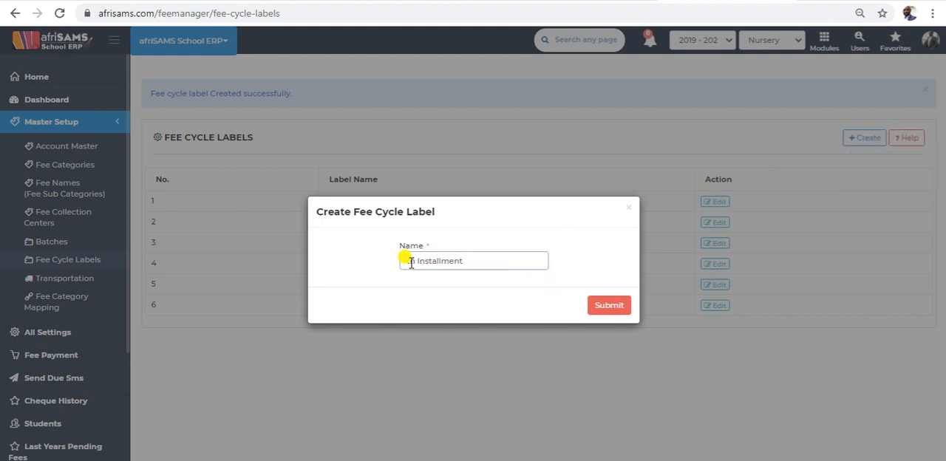
pyautogui.click(625, 305)
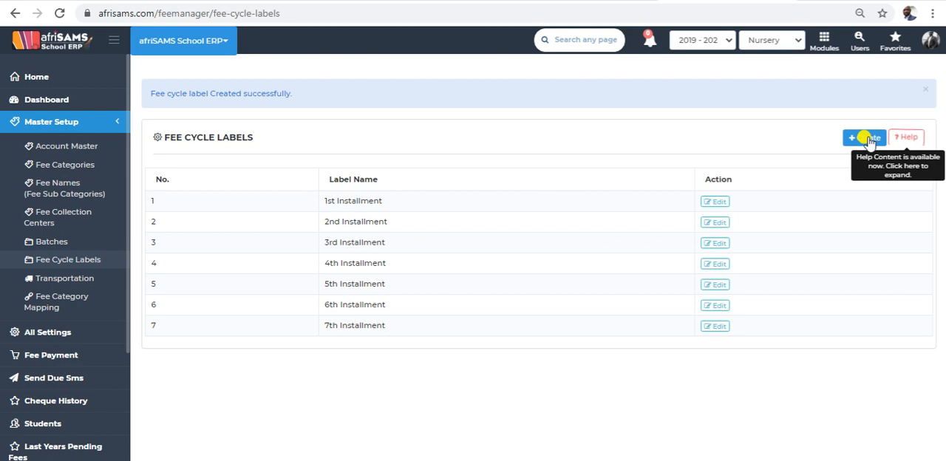
# Add a fee cycle label named 8th Installment to the list of labels.
pyautogui.click(873, 140)
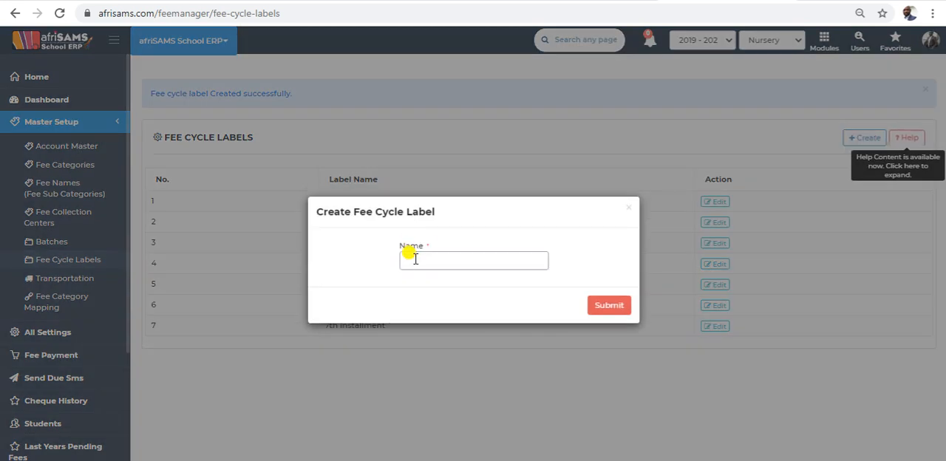
pyautogui.write('8th')
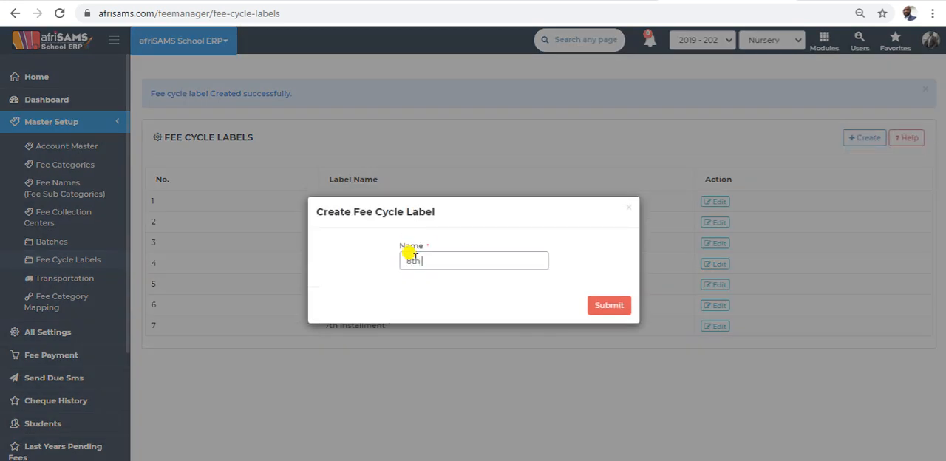
pyautogui.write('8th Installment')
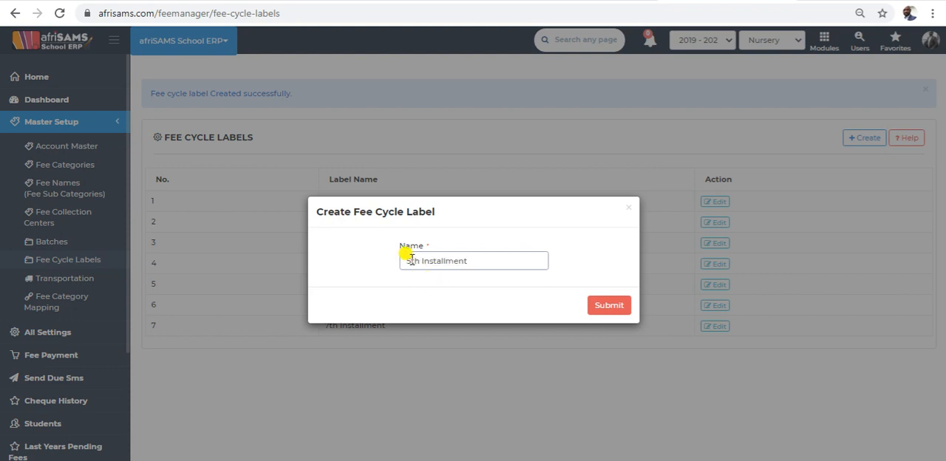
pyautogui.click(611, 306)
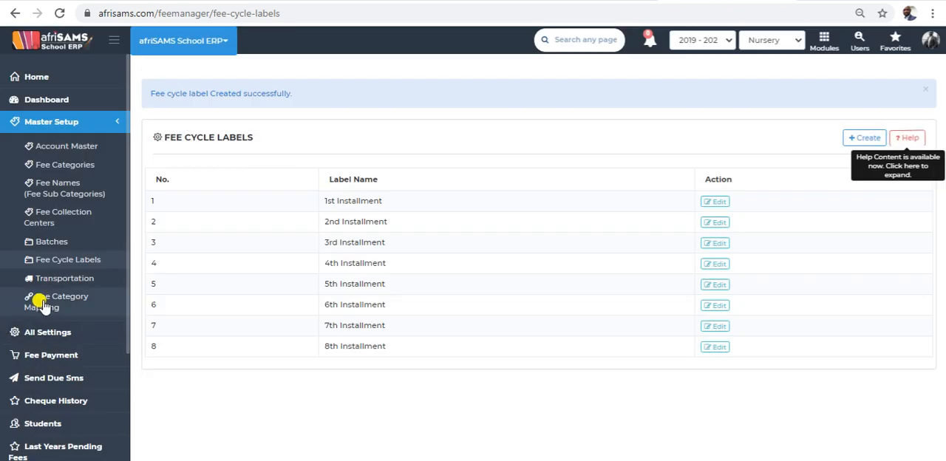
# In the Special Payment Conditions custom fee structure for Primary 1 A, add a fee cycle row dated 2021-03-15.
pyautogui.click(46, 245)
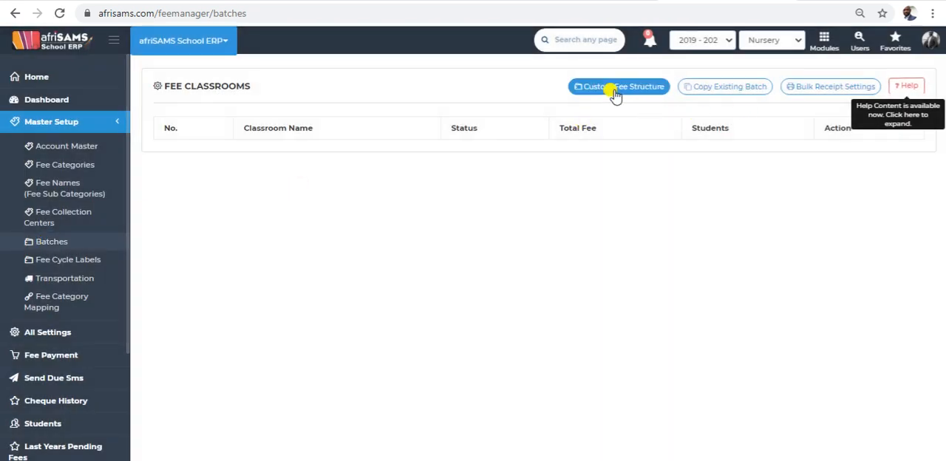
pyautogui.click(612, 87)
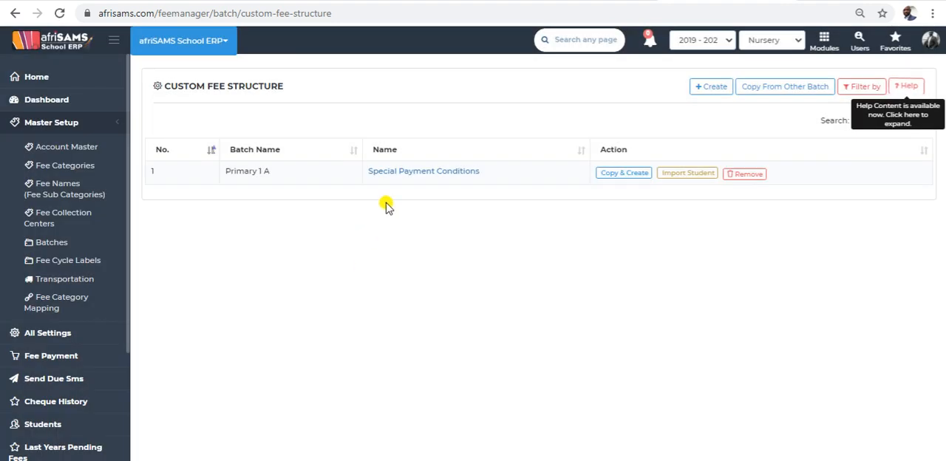
pyautogui.click(409, 173)
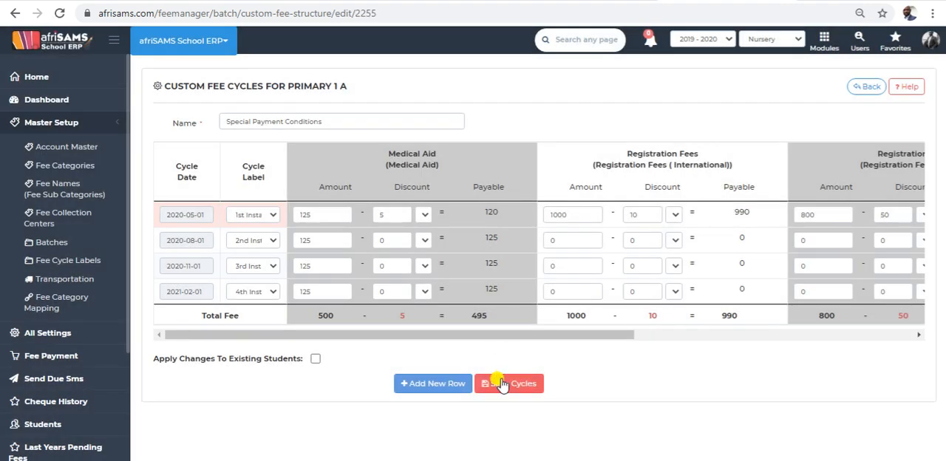
pyautogui.click(442, 387)
pyautogui.click(187, 311)
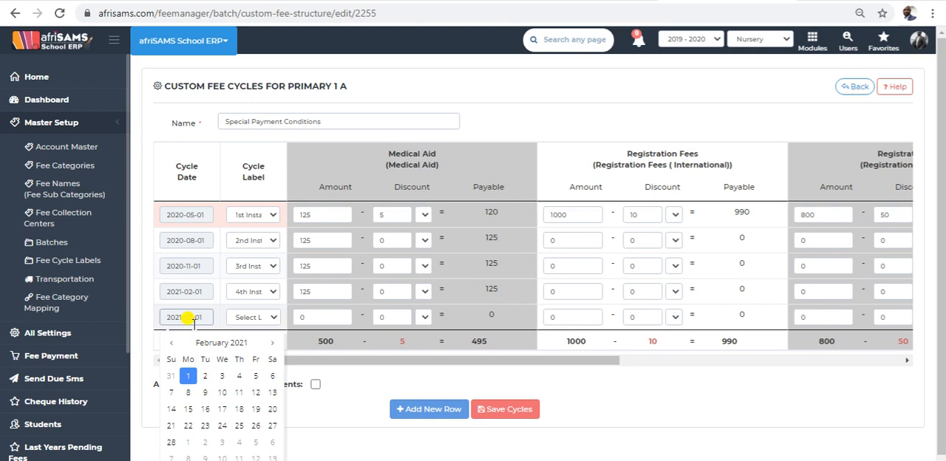
pyautogui.click(272, 343)
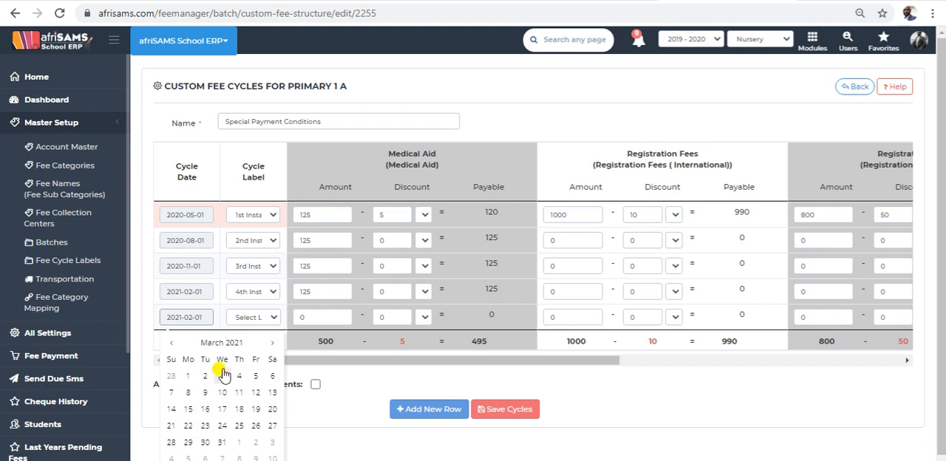
pyautogui.click(187, 409)
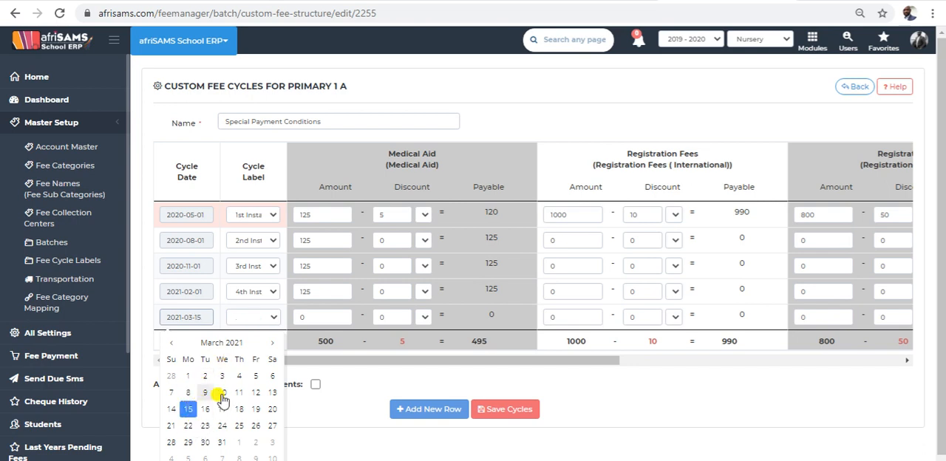
# Set the new row's cycle label to 5th Installment and save the fee cycles, confirming the save.
pyautogui.click(268, 320)
pyautogui.click(255, 377)
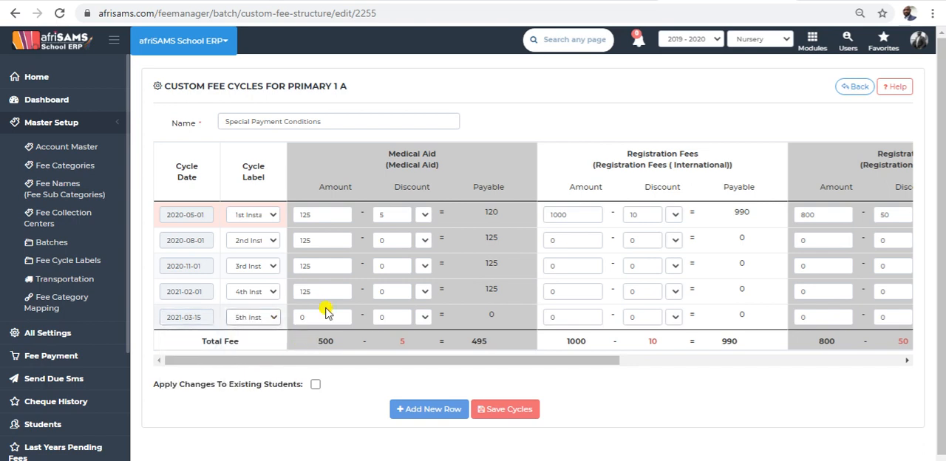
pyautogui.click(499, 411)
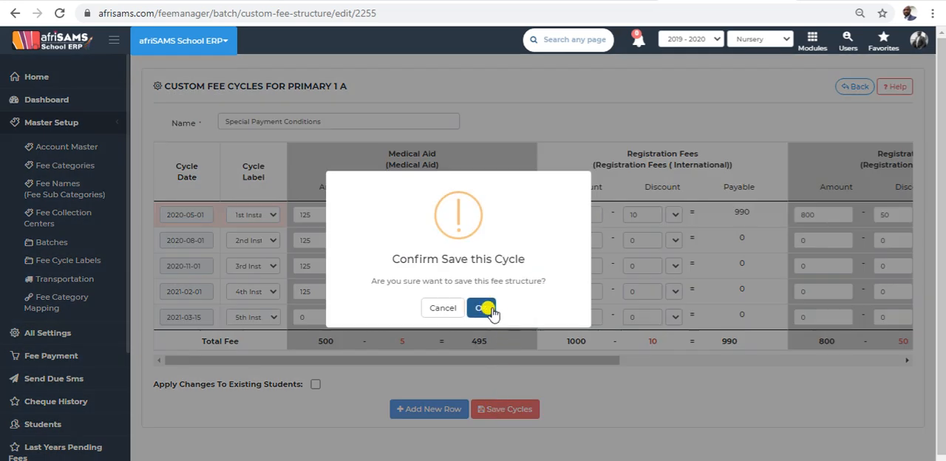
pyautogui.click(484, 309)
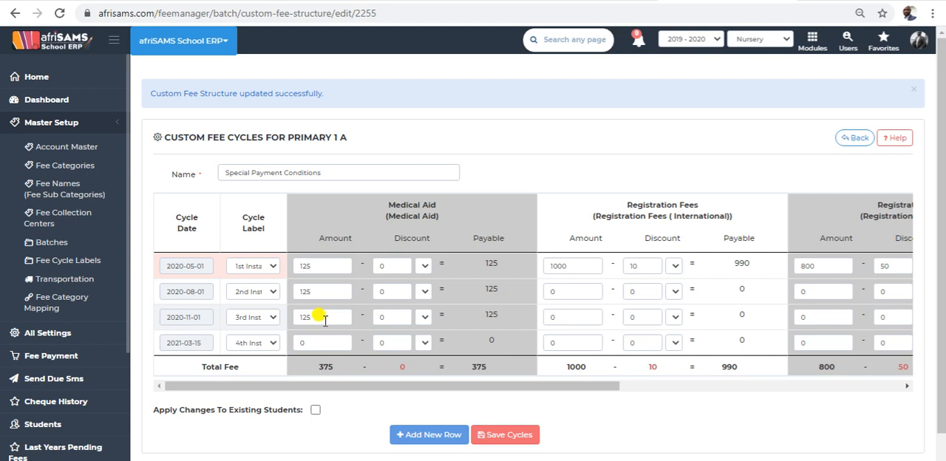
pyautogui.scroll(-1, 340, 345)
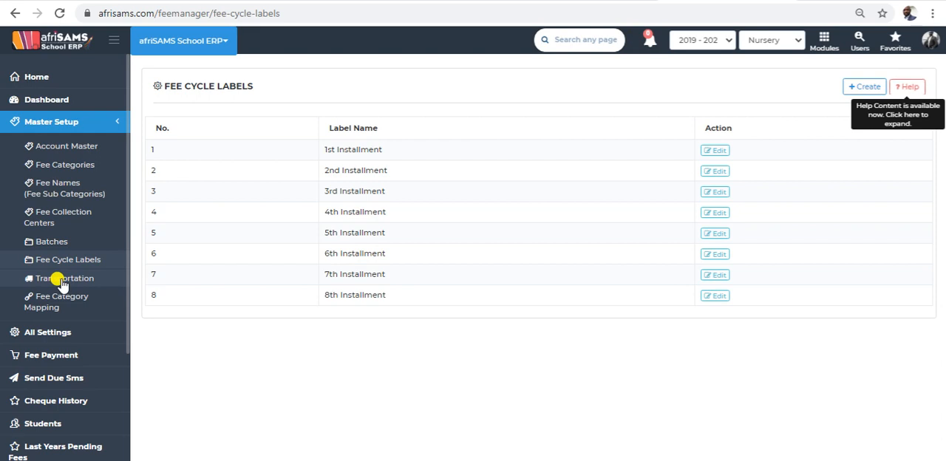
# Check the transportation batches setup and map the School Trip Fees category to the afriSAMS School ERP company.
pyautogui.click(64, 280)
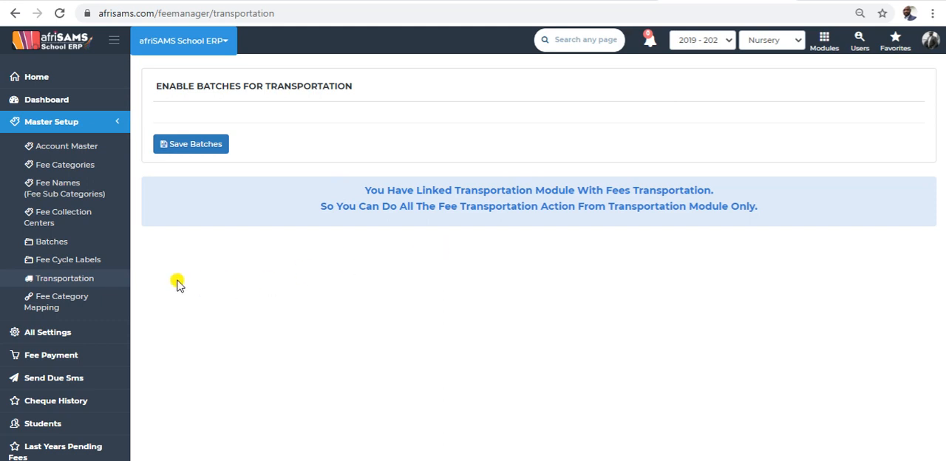
pyautogui.click(69, 302)
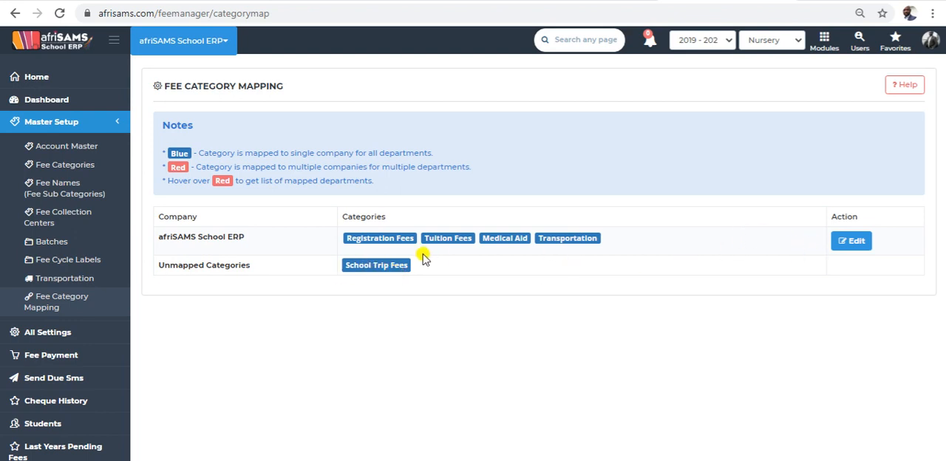
pyautogui.click(851, 242)
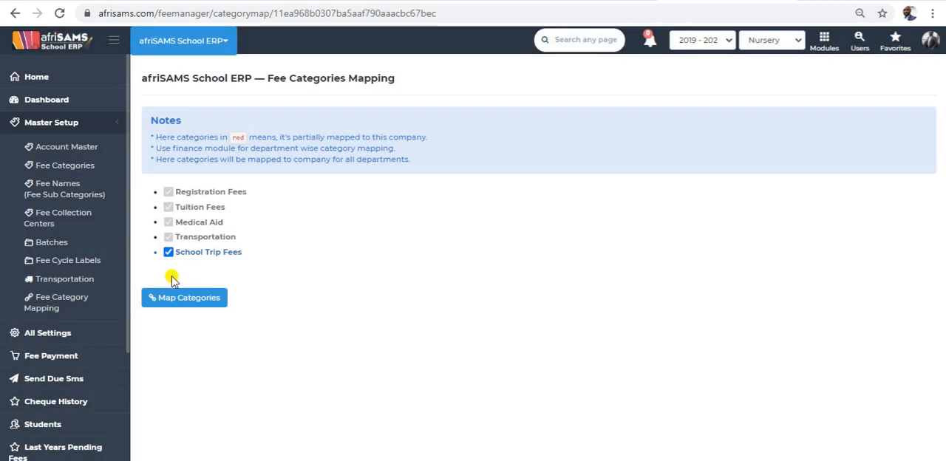
pyautogui.click(180, 295)
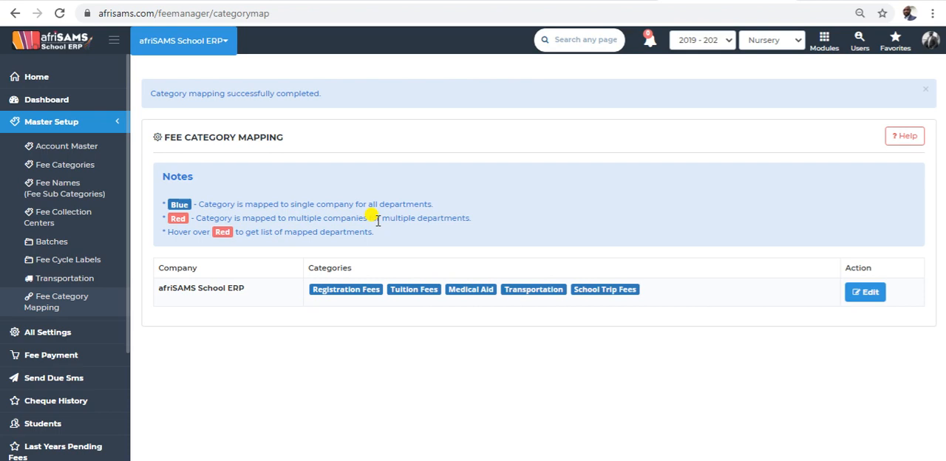
# Check the company name in the fee category mapping and return to the Home page.
pyautogui.moveTo(246, 289); pyautogui.dragTo(158, 285)
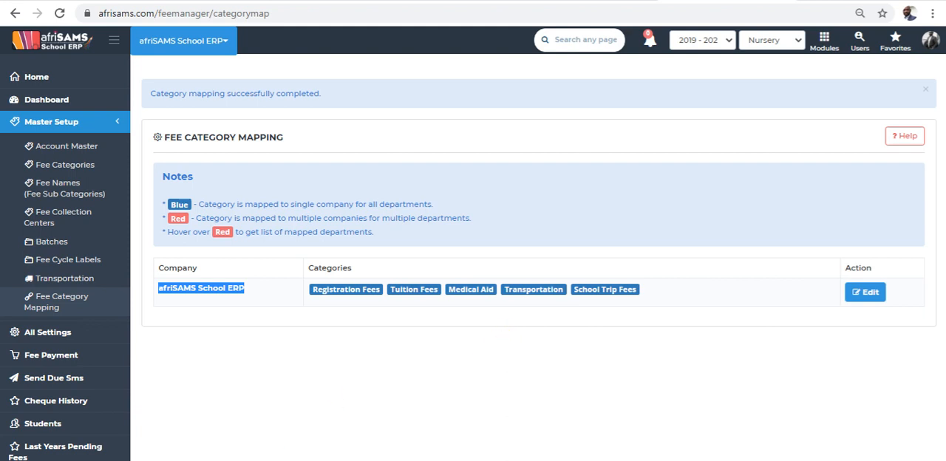
pyautogui.click(63, 75)
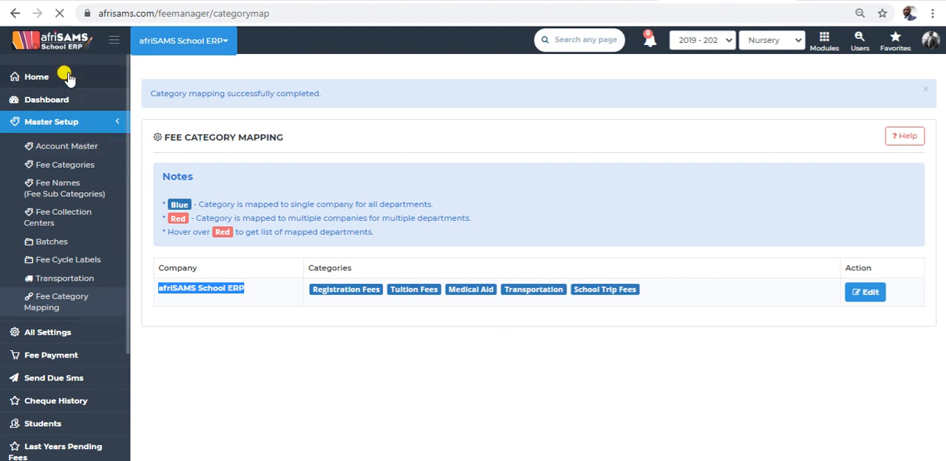